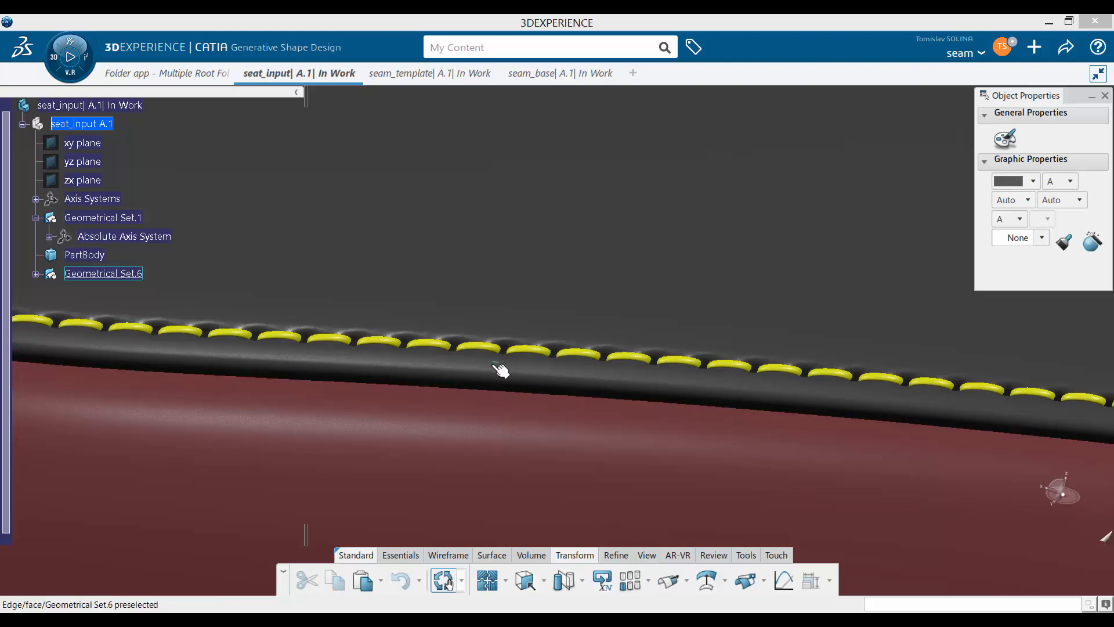
Step: Examine the yellow seam stitches on the seat up close from several angles, including the gaps, the blackout strip and the seam ends
{"action": "mouse_move", "coordinate": [492, 372]}
{"action": "middle_mouse_down"}
{"action": "mouse_move", "coordinate": [552, 383]}
{"action": "mouse_move", "coordinate": [570, 361]}
{"action": "mouse_move", "coordinate": [542, 455]}
{"action": "mouse_move", "coordinate": [654, 427]}
{"action": "mouse_move", "coordinate": [589, 398]}
{"action": "mouse_move", "coordinate": [598, 393]}
{"action": "mouse_move", "coordinate": [568, 338]}
{"action": "middle_mouse_up"}
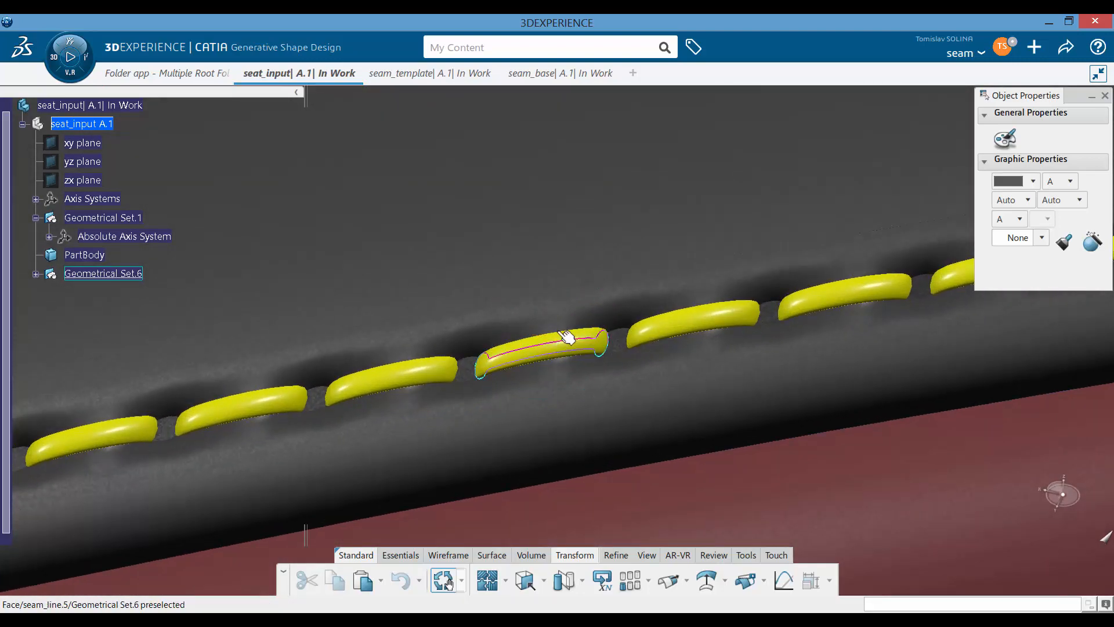
{"action": "middle_click_drag", "start_coordinate": [662, 404], "coordinate": [533, 394]}
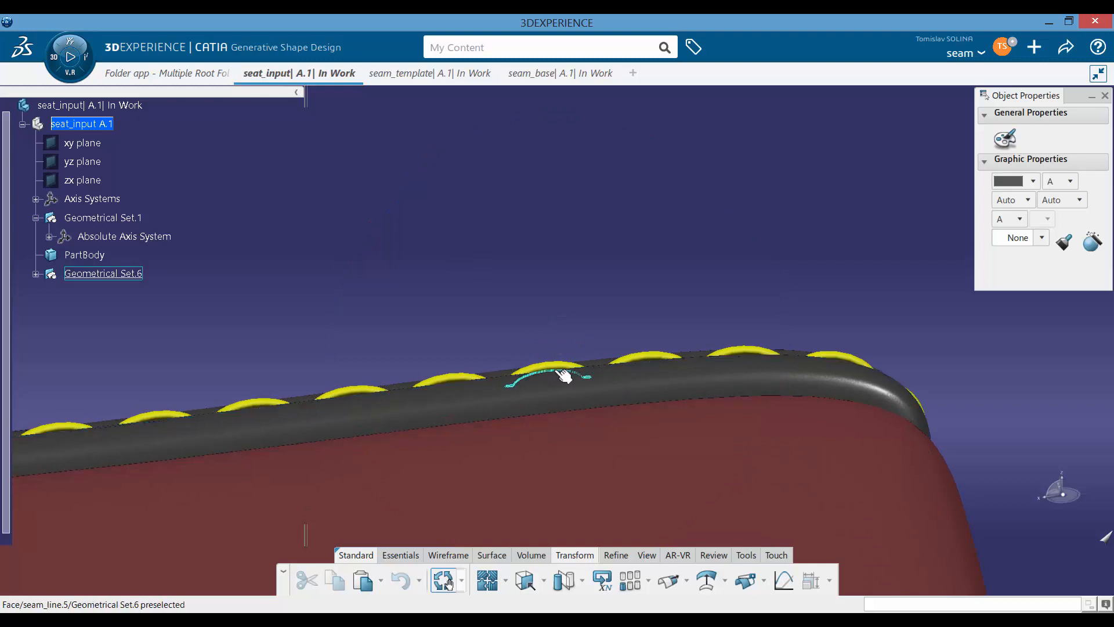
{"action": "middle_click_drag", "start_coordinate": [583, 396], "coordinate": [528, 382]}
{"action": "middle_click_drag", "start_coordinate": [647, 483], "coordinate": [643, 255]}
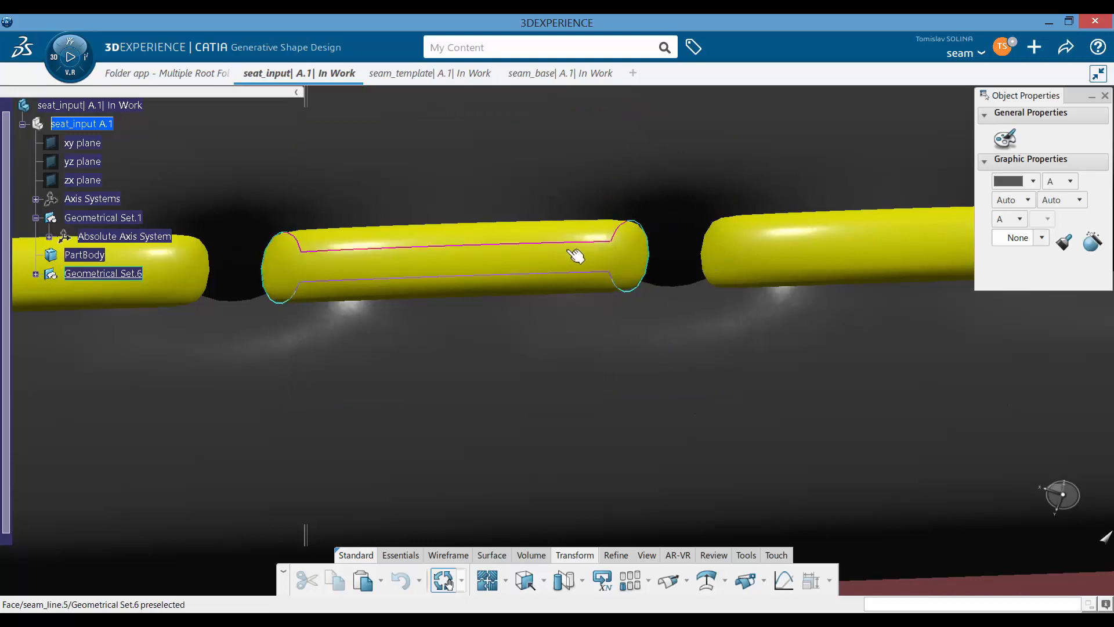
{"action": "mouse_move", "coordinate": [569, 277]}
{"action": "middle_mouse_down"}
{"action": "mouse_move", "coordinate": [558, 295]}
{"action": "mouse_move", "coordinate": [539, 281]}
{"action": "mouse_move", "coordinate": [591, 191]}
{"action": "mouse_move", "coordinate": [642, 360]}
{"action": "mouse_move", "coordinate": [507, 350]}
{"action": "mouse_move", "coordinate": [637, 381]}
{"action": "mouse_move", "coordinate": [554, 381]}
{"action": "mouse_move", "coordinate": [549, 400]}
{"action": "mouse_move", "coordinate": [604, 348]}
{"action": "mouse_move", "coordinate": [561, 363]}
{"action": "mouse_move", "coordinate": [580, 374]}
{"action": "mouse_move", "coordinate": [588, 354]}
{"action": "mouse_move", "coordinate": [569, 324]}
{"action": "mouse_move", "coordinate": [453, 372]}
{"action": "mouse_move", "coordinate": [502, 516]}
{"action": "mouse_move", "coordinate": [374, 139]}
{"action": "middle_mouse_up"}
{"action": "middle_click_drag", "start_coordinate": [550, 242], "coordinate": [401, 343]}
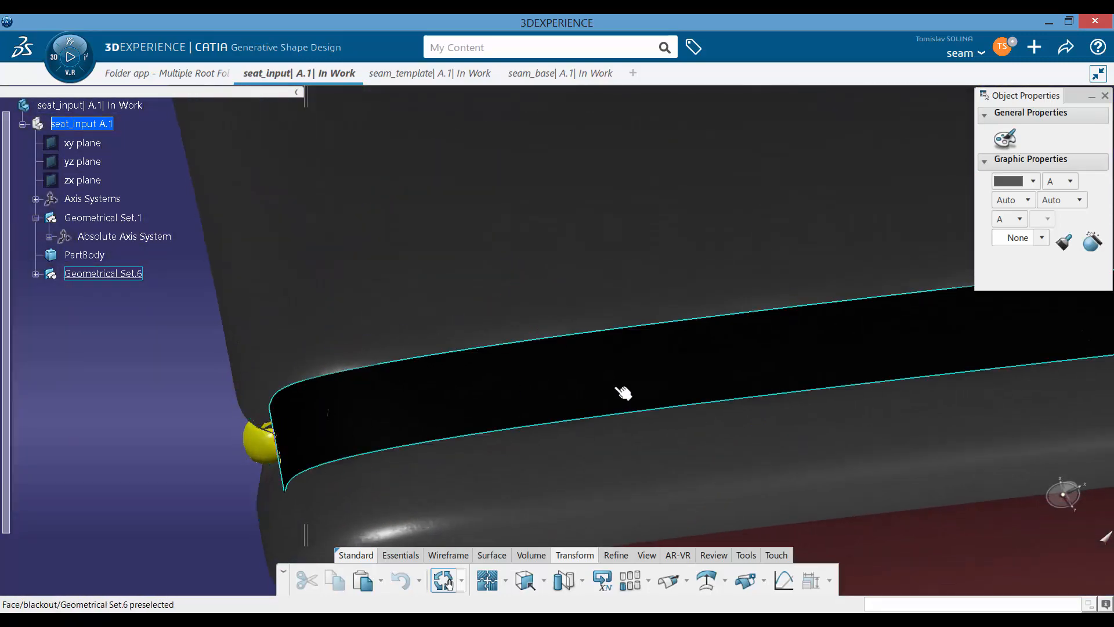
{"action": "middle_click_drag", "start_coordinate": [593, 354], "coordinate": [532, 361]}
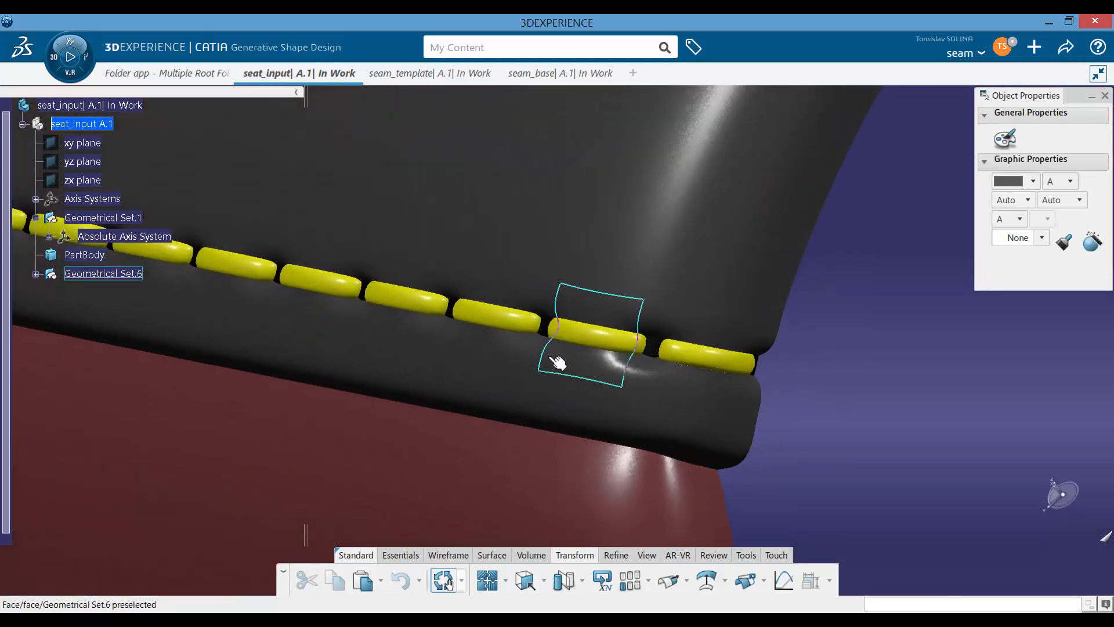
{"action": "middle_click_drag", "start_coordinate": [702, 352], "coordinate": [618, 266]}
{"action": "middle_click_drag", "start_coordinate": [635, 391], "coordinate": [502, 379]}
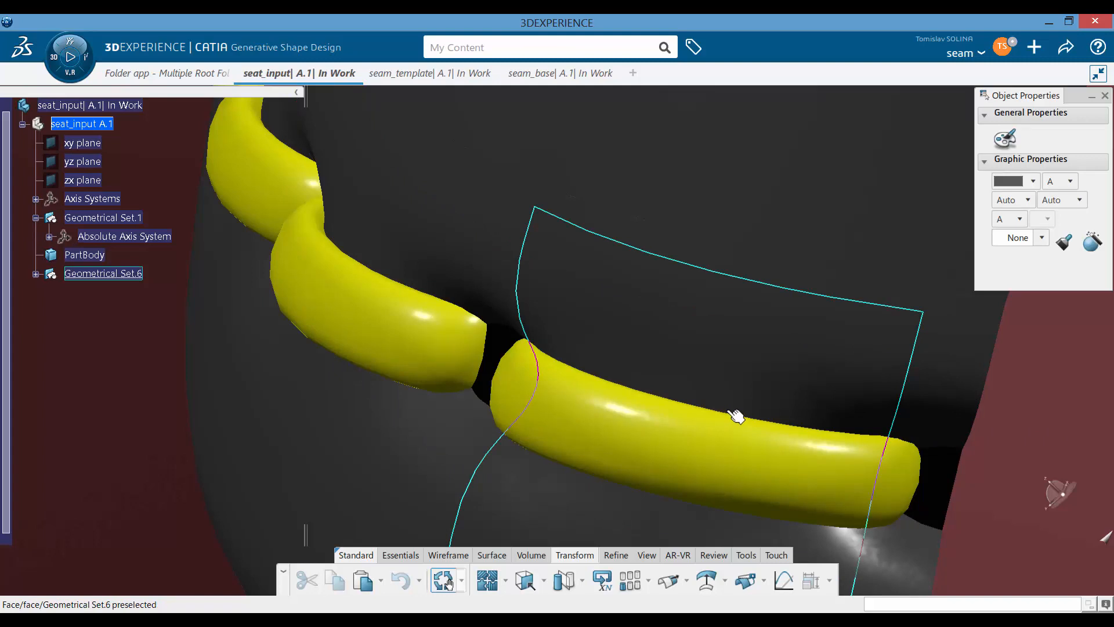
{"action": "middle_click_drag", "start_coordinate": [658, 387], "coordinate": [592, 385]}
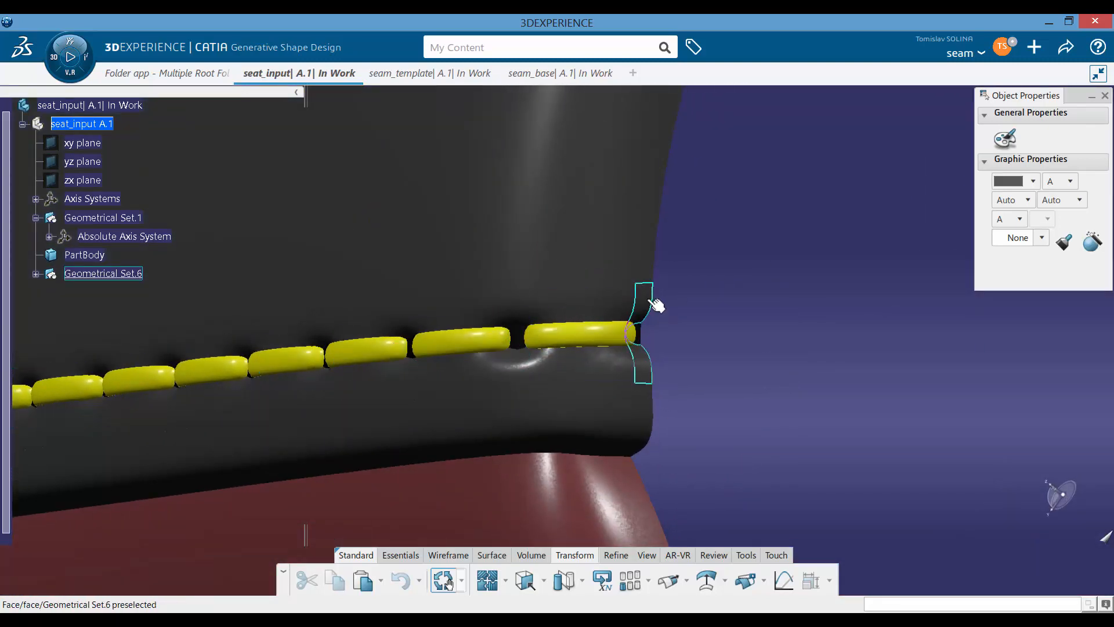
{"action": "middle_click_drag", "start_coordinate": [656, 324], "coordinate": [653, 264]}
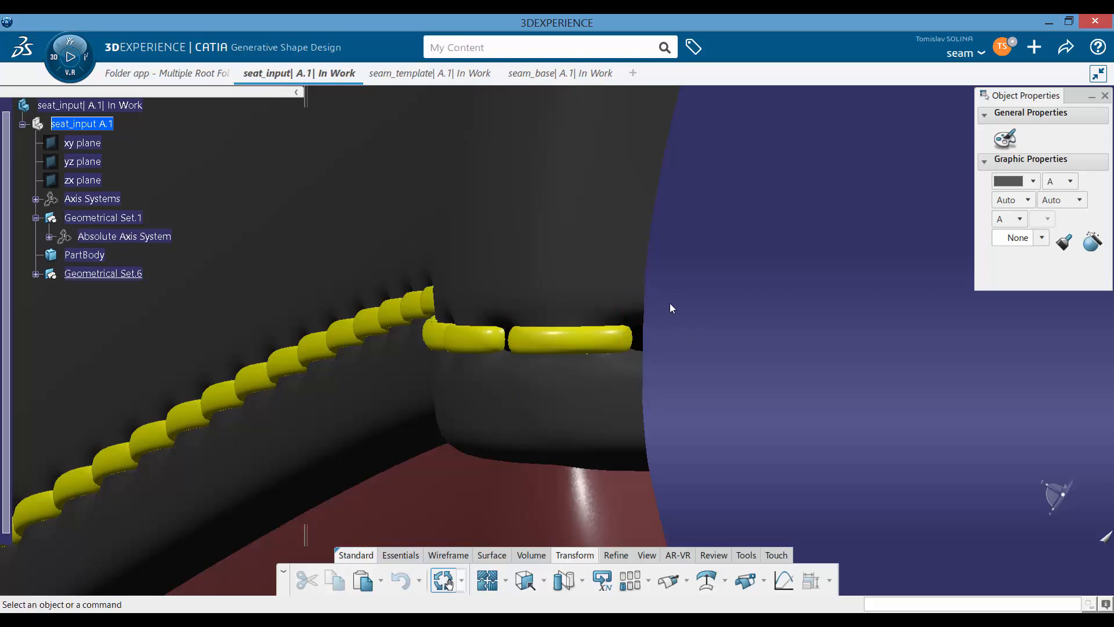
{"action": "middle_click_drag", "start_coordinate": [562, 275], "coordinate": [462, 319]}
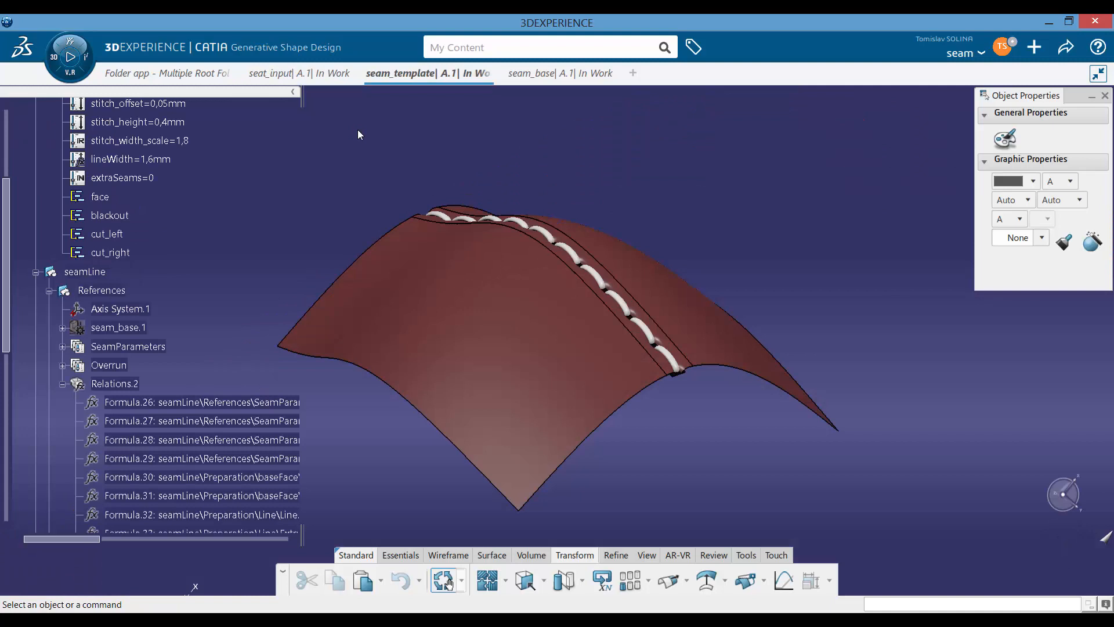
Step: Inspect the stitched sample surface in seam_template and the partly stitched seam curve in seat_input
{"action": "middle_click_drag", "start_coordinate": [519, 223], "coordinate": [506, 319]}
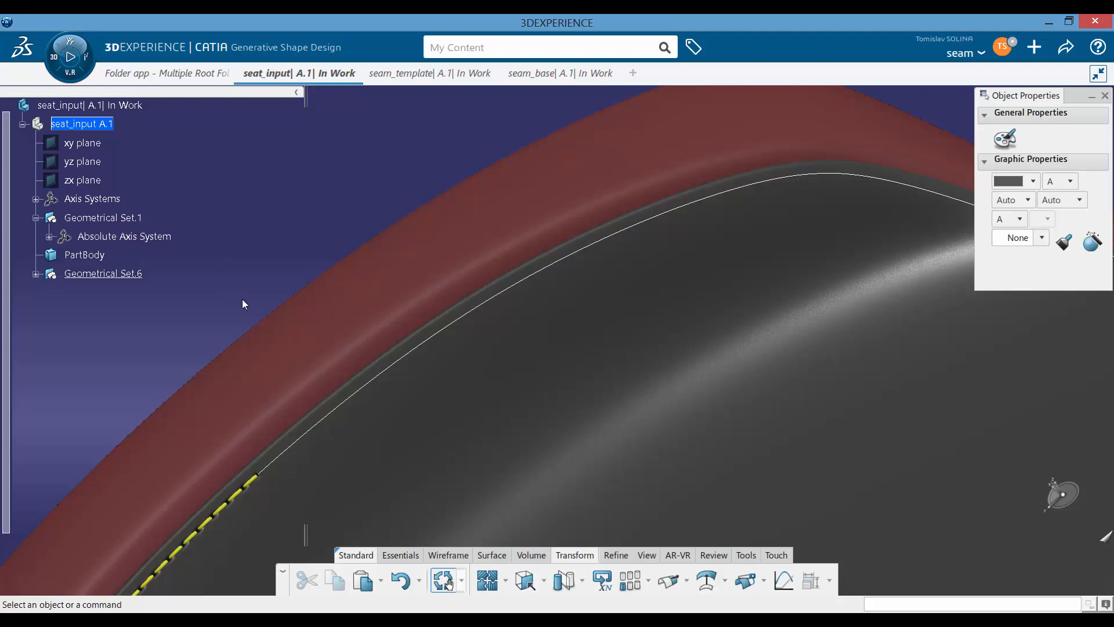
{"action": "middle_click_drag", "start_coordinate": [242, 304], "coordinate": [294, 486]}
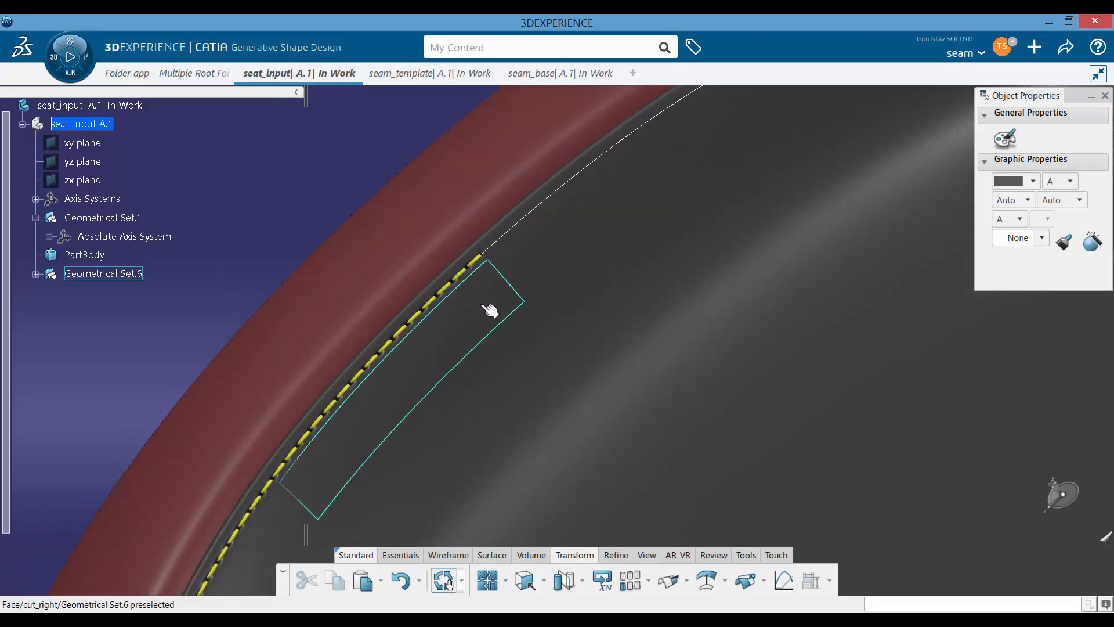
{"action": "middle_click_drag", "start_coordinate": [490, 312], "coordinate": [495, 286]}
{"action": "scroll", "coordinate": [521, 364], "scroll_direction": "up", "scroll_amount": 2}
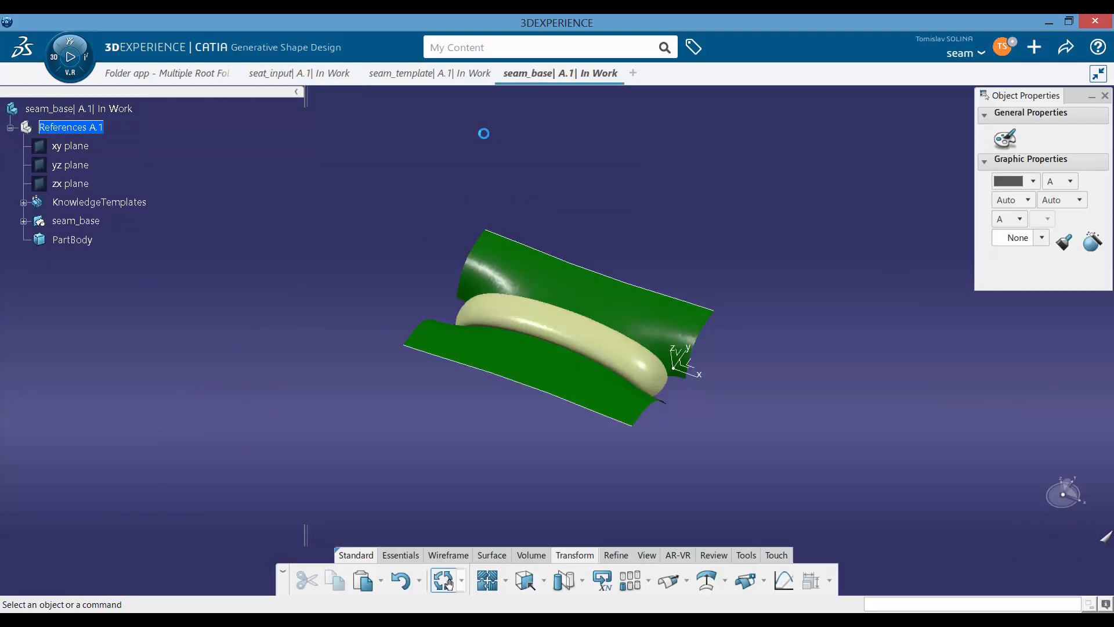
Step: Set the display of the single-stitch model in seam_base to Shading with Edges
{"action": "middle_click_drag", "start_coordinate": [468, 220], "coordinate": [505, 368]}
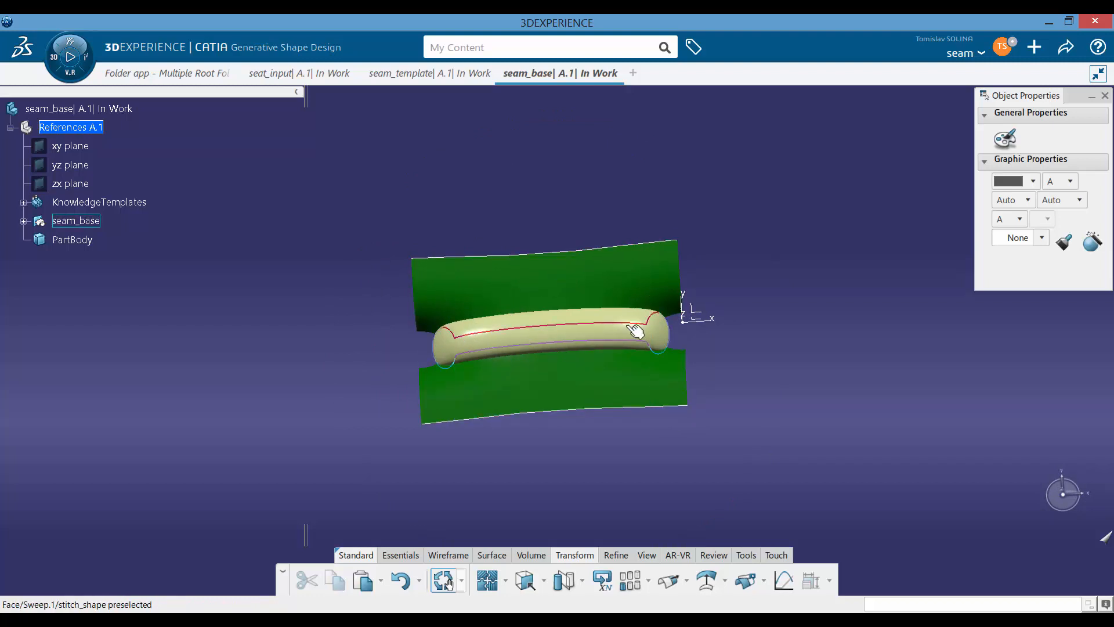
{"action": "middle_click_drag", "start_coordinate": [602, 337], "coordinate": [496, 380]}
{"action": "middle_click_drag", "start_coordinate": [572, 402], "coordinate": [431, 350]}
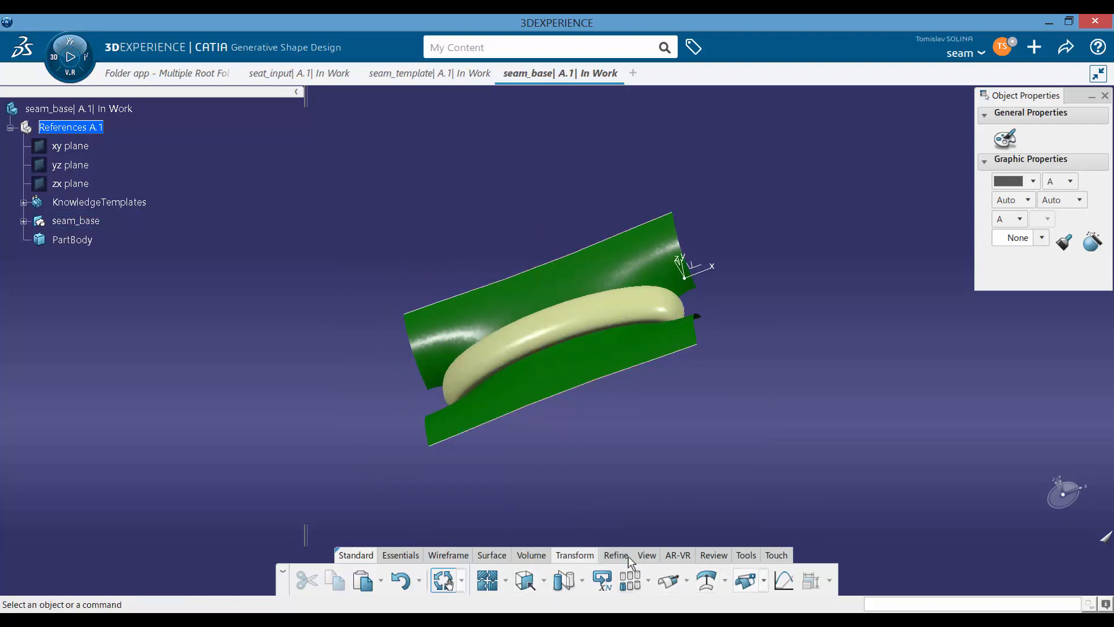
{"action": "left_click", "coordinate": [654, 559]}
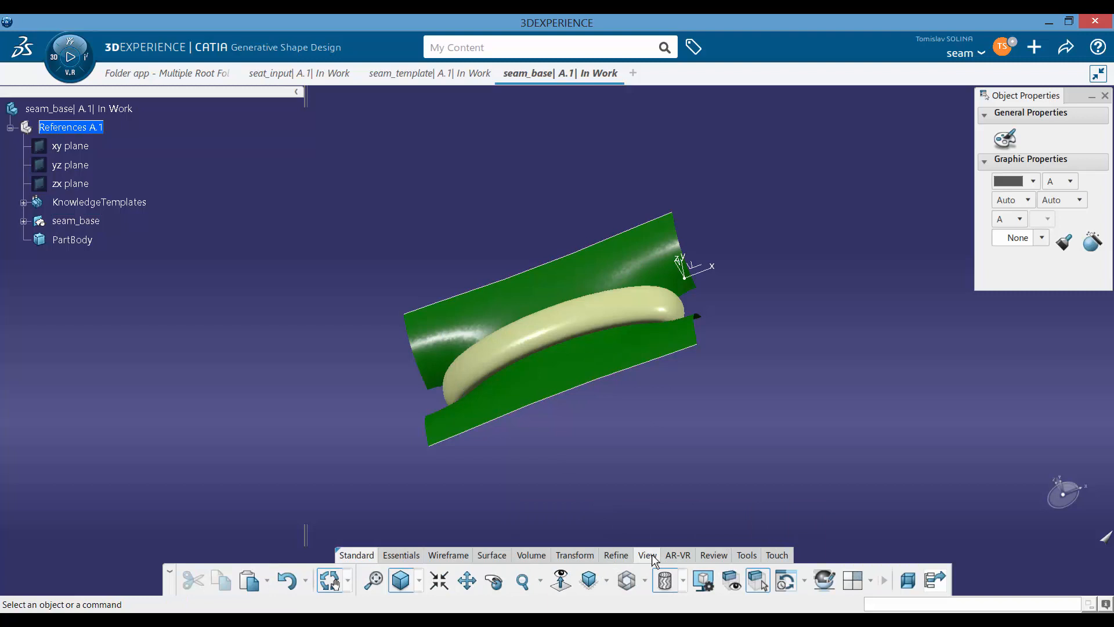
{"action": "left_click", "coordinate": [683, 580]}
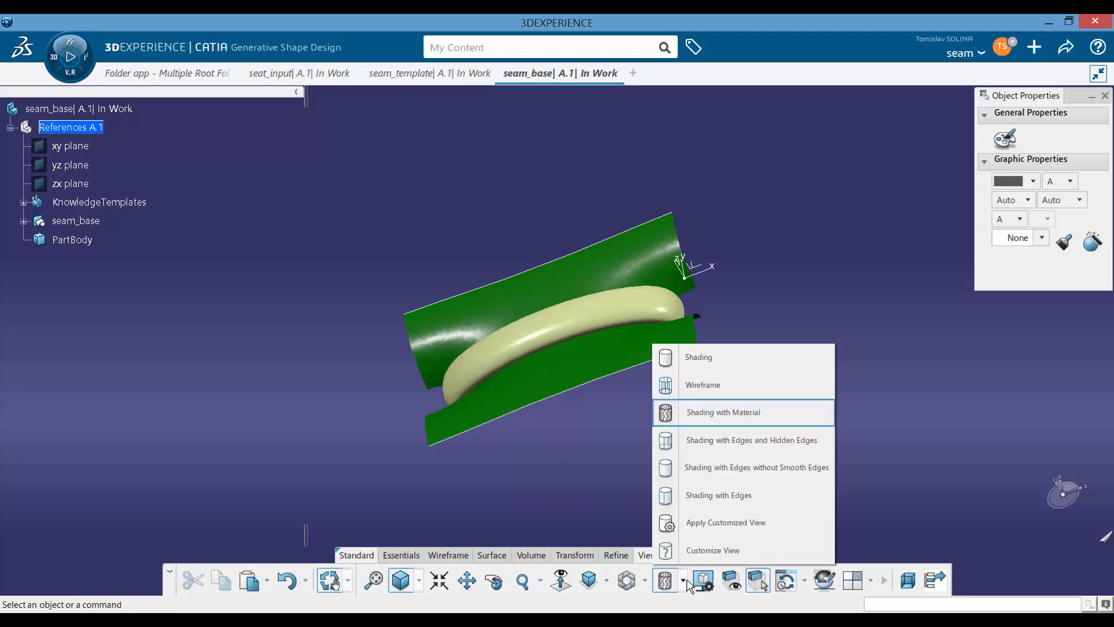
{"action": "left_click", "coordinate": [727, 493]}
Step: Examine the stitch shape and its green supporting surfaces from above, from underneath and from the end
{"action": "middle_click_drag", "start_coordinate": [534, 303], "coordinate": [534, 371]}
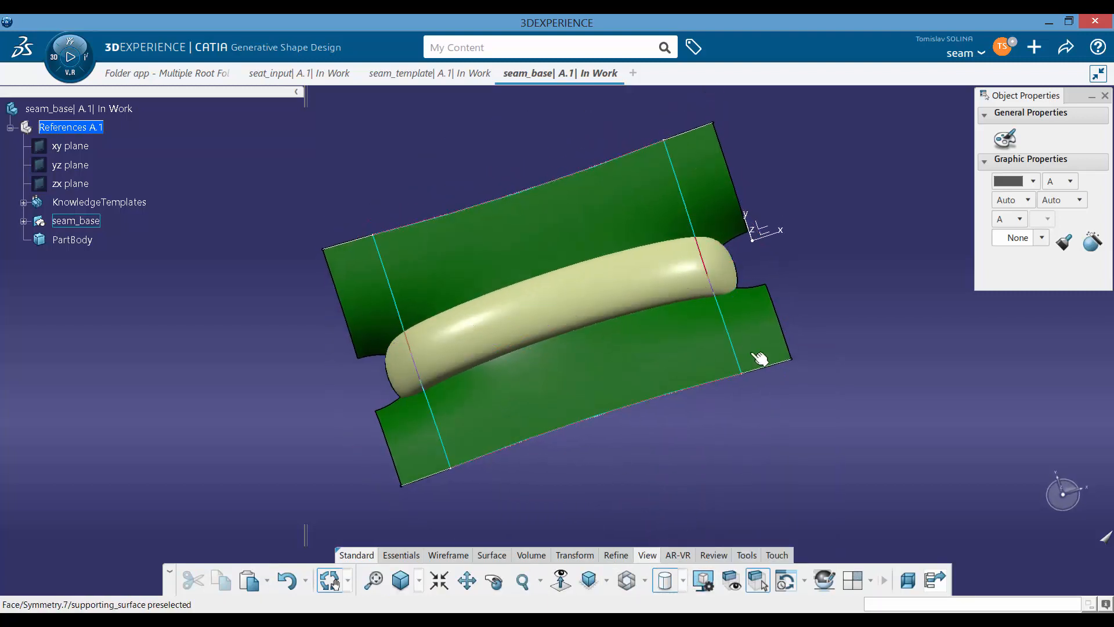
{"action": "middle_click_drag", "start_coordinate": [534, 482], "coordinate": [527, 324]}
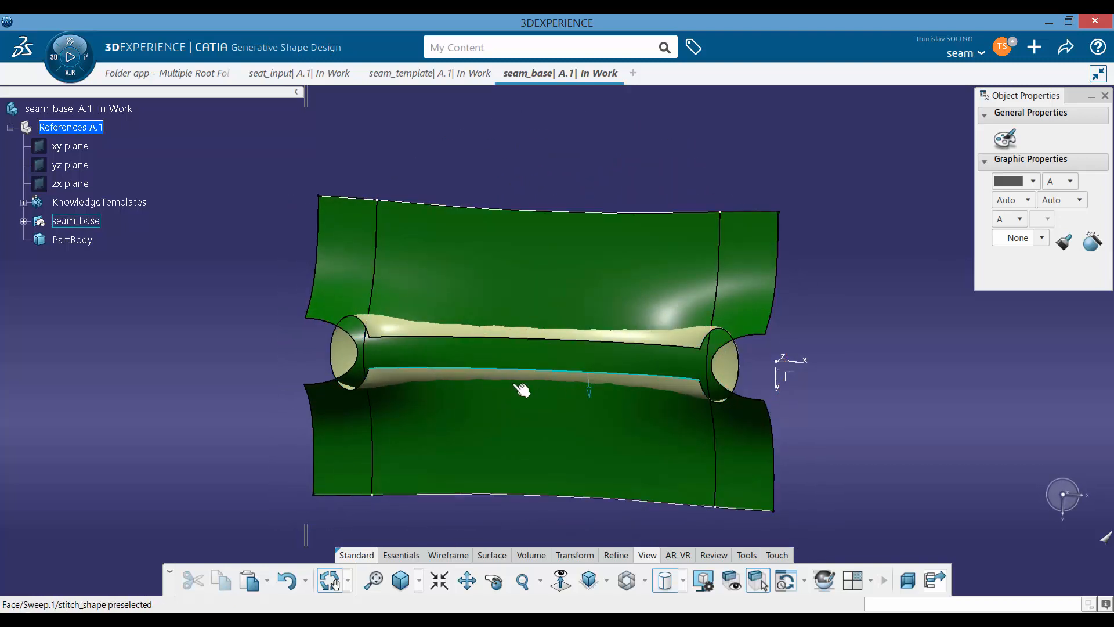
{"action": "middle_click_drag", "start_coordinate": [549, 351], "coordinate": [469, 364]}
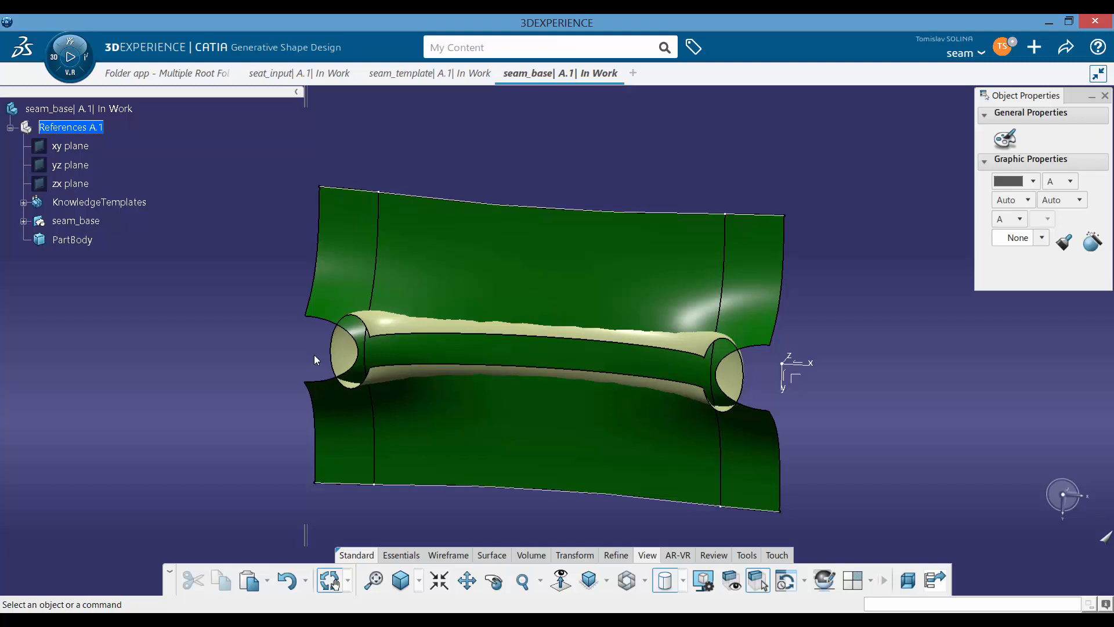
{"action": "middle_click_drag", "start_coordinate": [527, 276], "coordinate": [605, 461]}
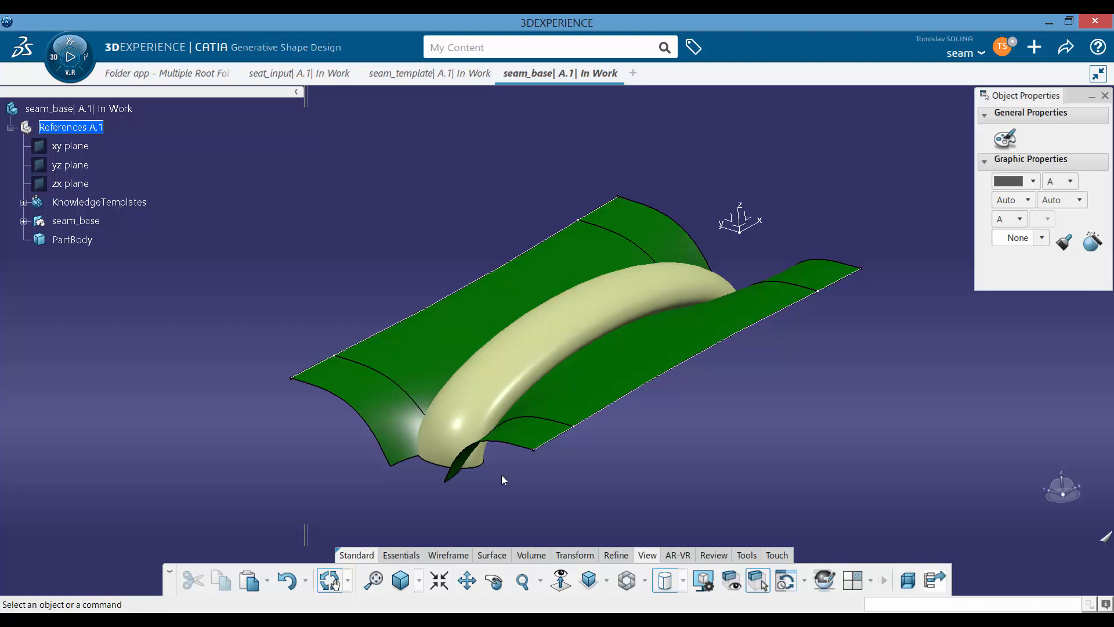
{"action": "middle_click_drag", "start_coordinate": [530, 475], "coordinate": [447, 430]}
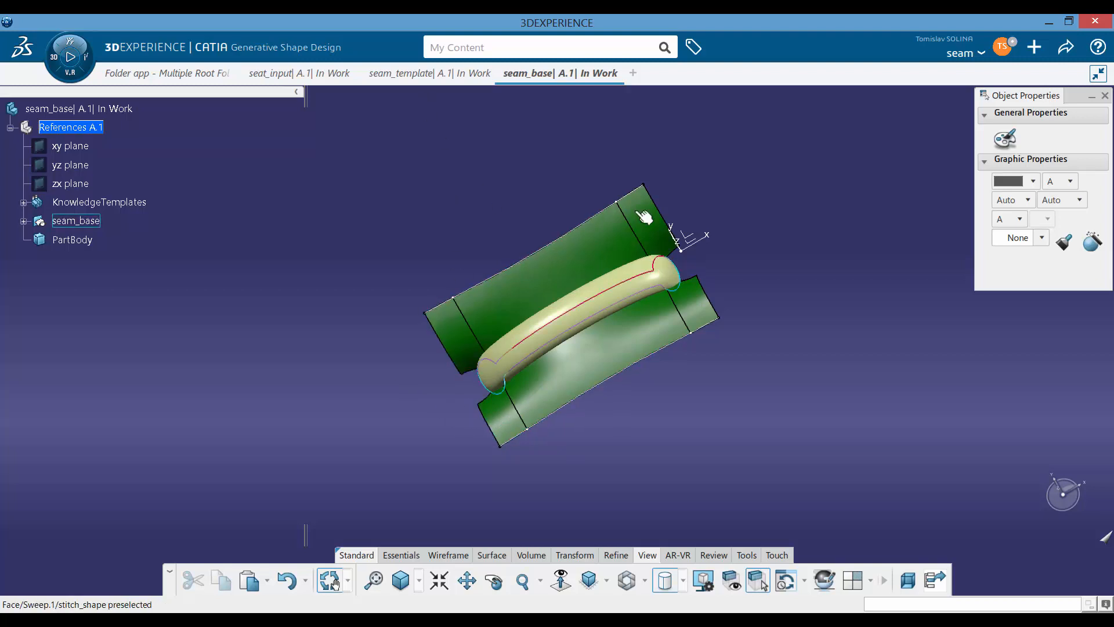
{"action": "middle_click_drag", "start_coordinate": [497, 331], "coordinate": [459, 281]}
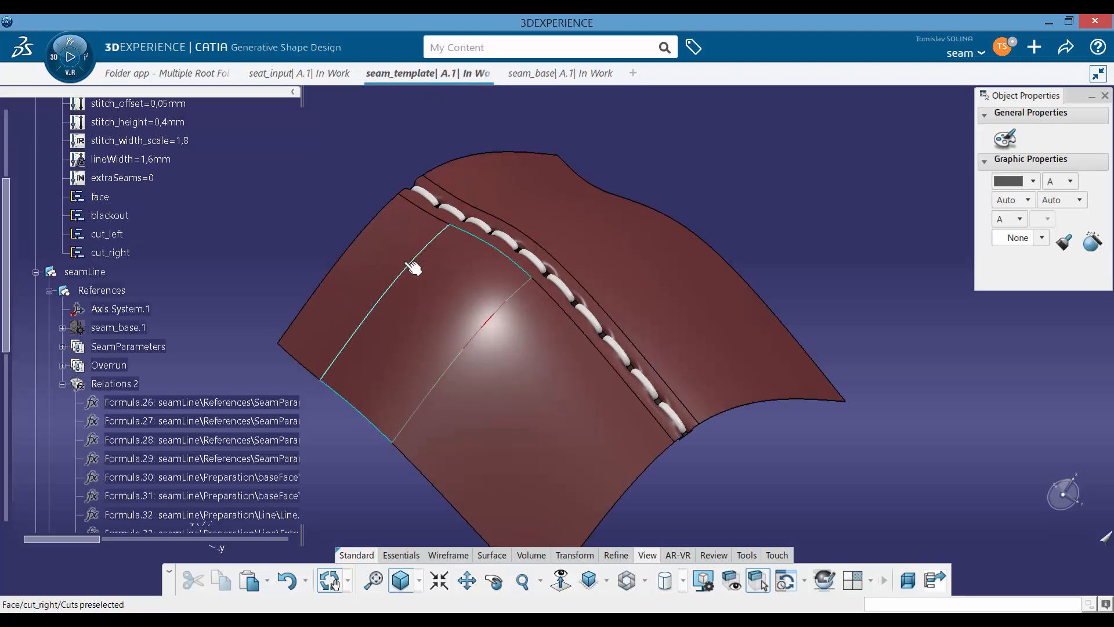
Step: Inspect the row of stitches across the curved surface in seam_template from different angles
{"action": "middle_click_drag", "start_coordinate": [410, 269], "coordinate": [224, 263]}
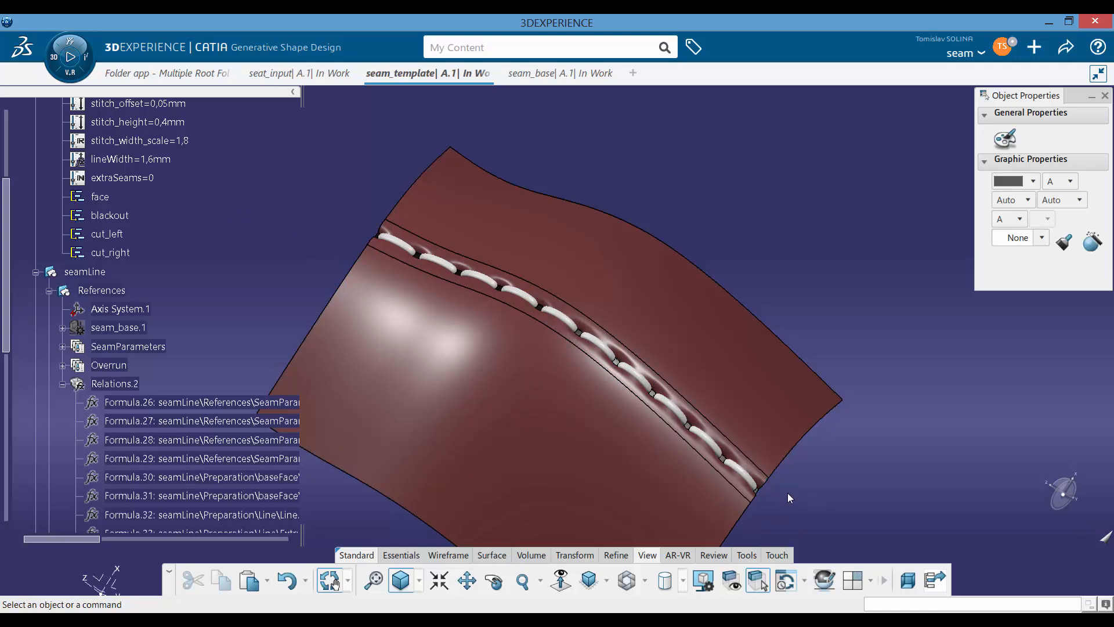
{"action": "middle_click_drag", "start_coordinate": [788, 464], "coordinate": [511, 248]}
{"action": "middle_click_drag", "start_coordinate": [567, 374], "coordinate": [373, 280]}
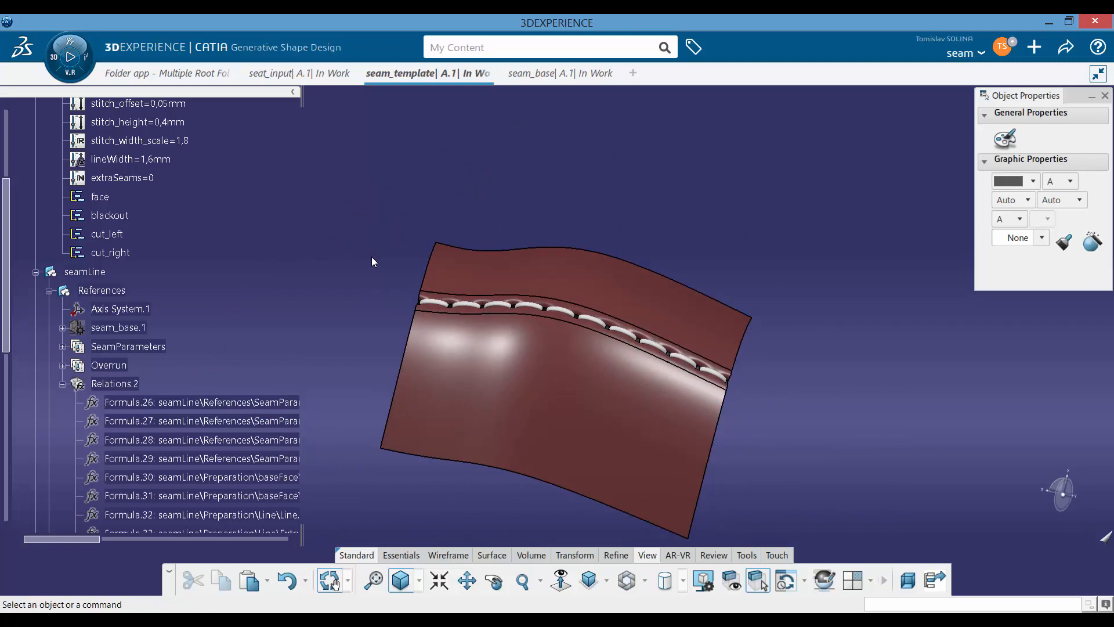
Step: Review the SeamParameters set in the seamLine references of the tree and collapse it again
{"action": "scroll", "coordinate": [172, 363], "scroll_direction": "down", "scroll_amount": 2}
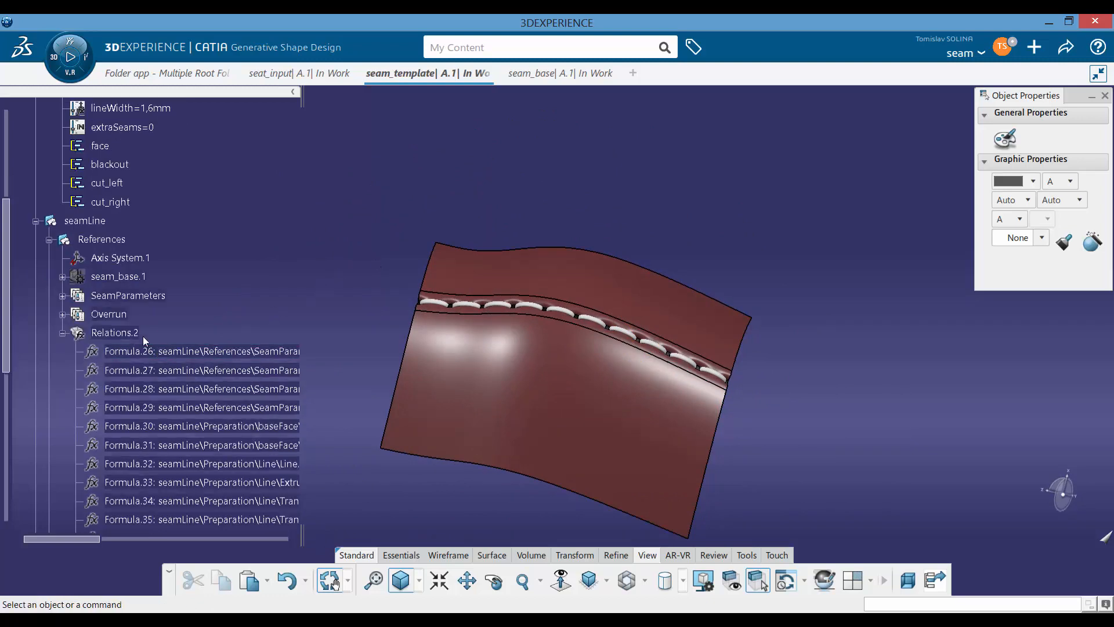
{"action": "scroll", "coordinate": [128, 290], "scroll_direction": "down", "scroll_amount": 2}
{"action": "scroll", "coordinate": [104, 250], "scroll_direction": "up", "scroll_amount": 3}
{"action": "left_click", "coordinate": [63, 296]}
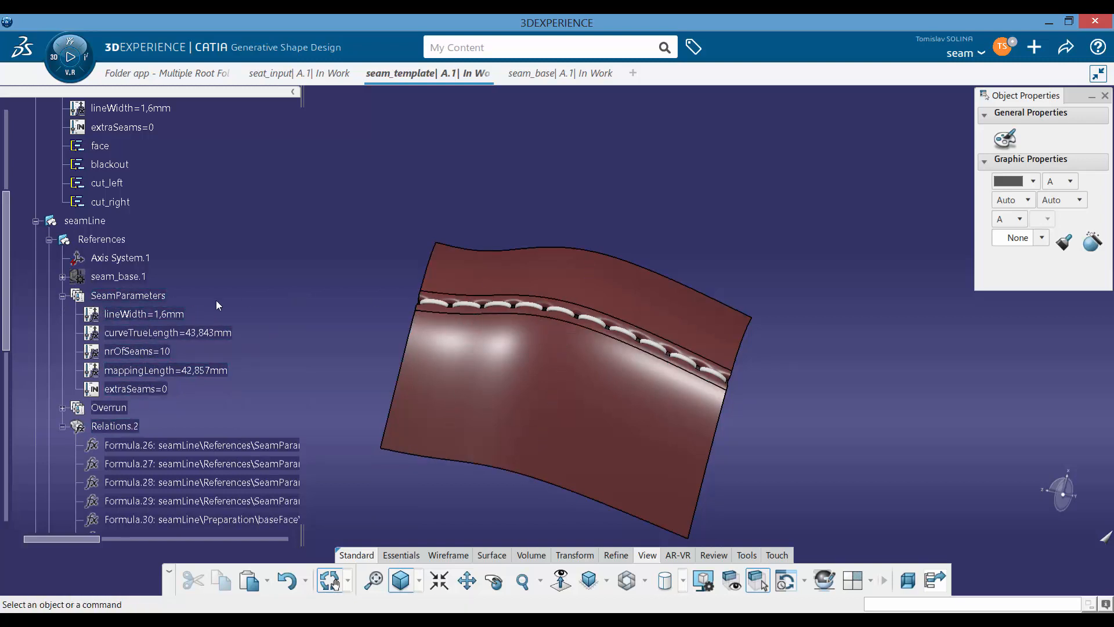
{"action": "left_click", "coordinate": [62, 295]}
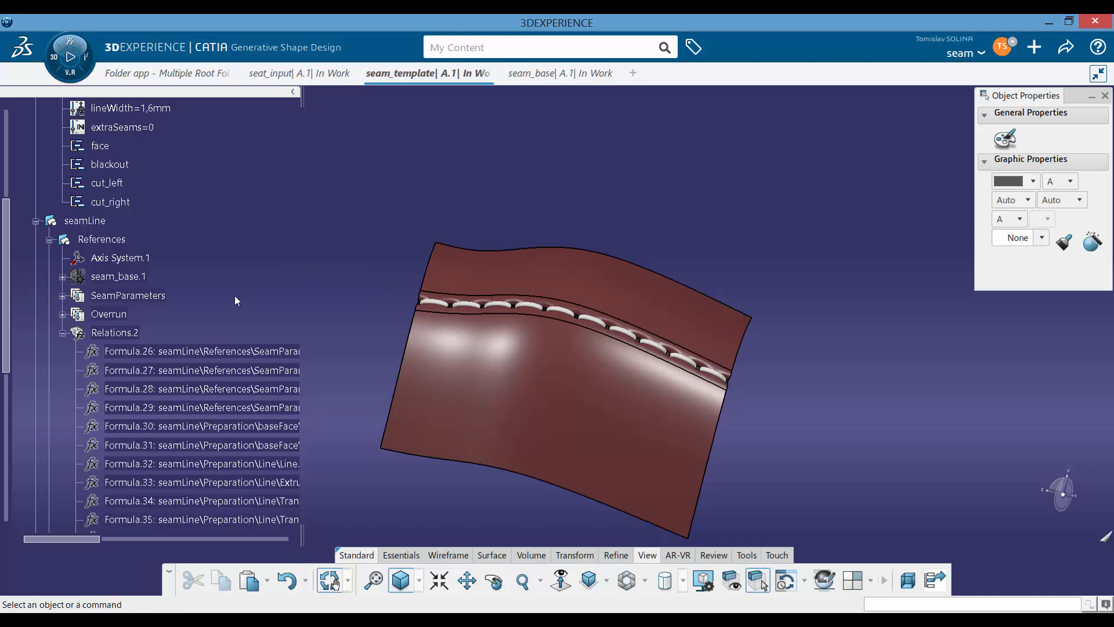
Step: Look through the Relations.2 formulas, collapse them and return to the parameters of the seam_line template in the tree
{"action": "scroll", "coordinate": [134, 341], "scroll_direction": "down", "scroll_amount": 2}
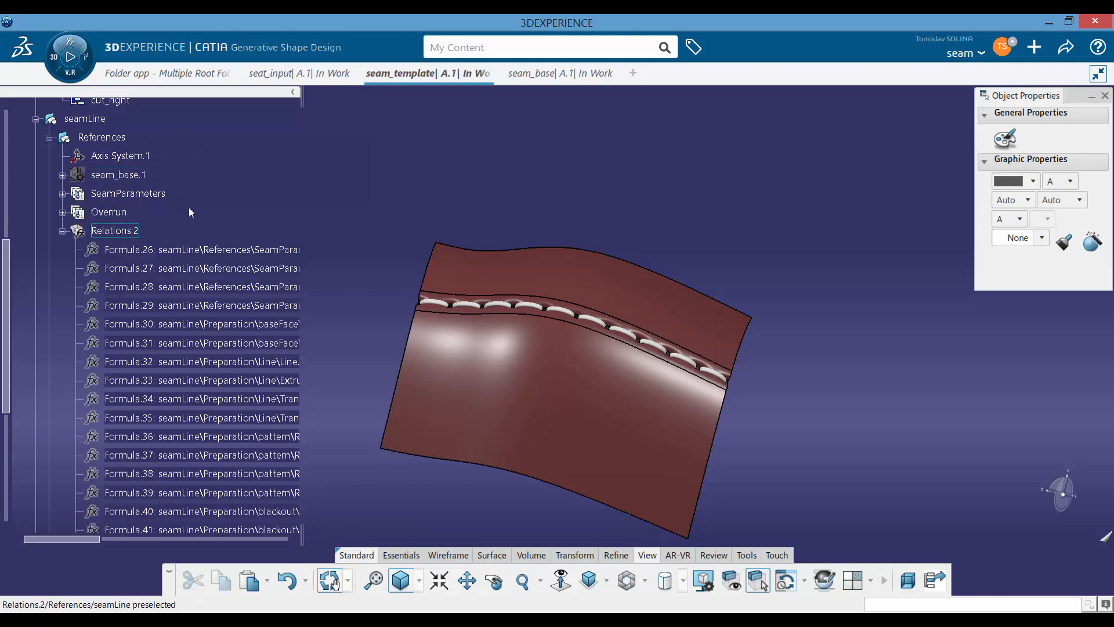
{"action": "scroll", "coordinate": [197, 203], "scroll_direction": "up", "scroll_amount": 2}
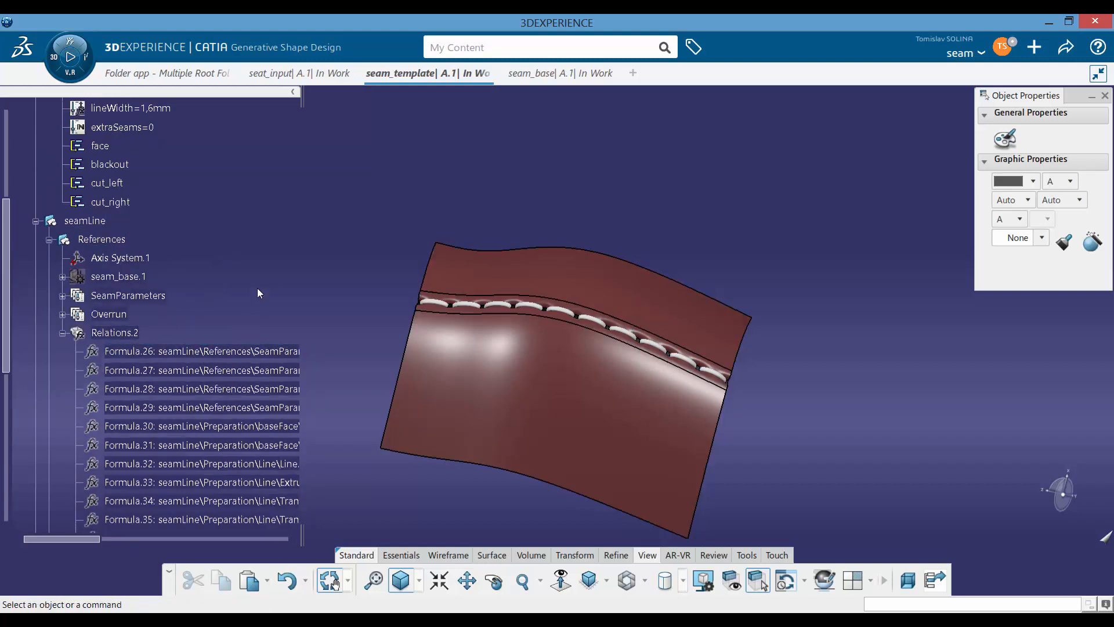
{"action": "scroll", "coordinate": [244, 284], "scroll_direction": "down", "scroll_amount": 2}
{"action": "scroll", "coordinate": [249, 273], "scroll_direction": "down", "scroll_amount": 2}
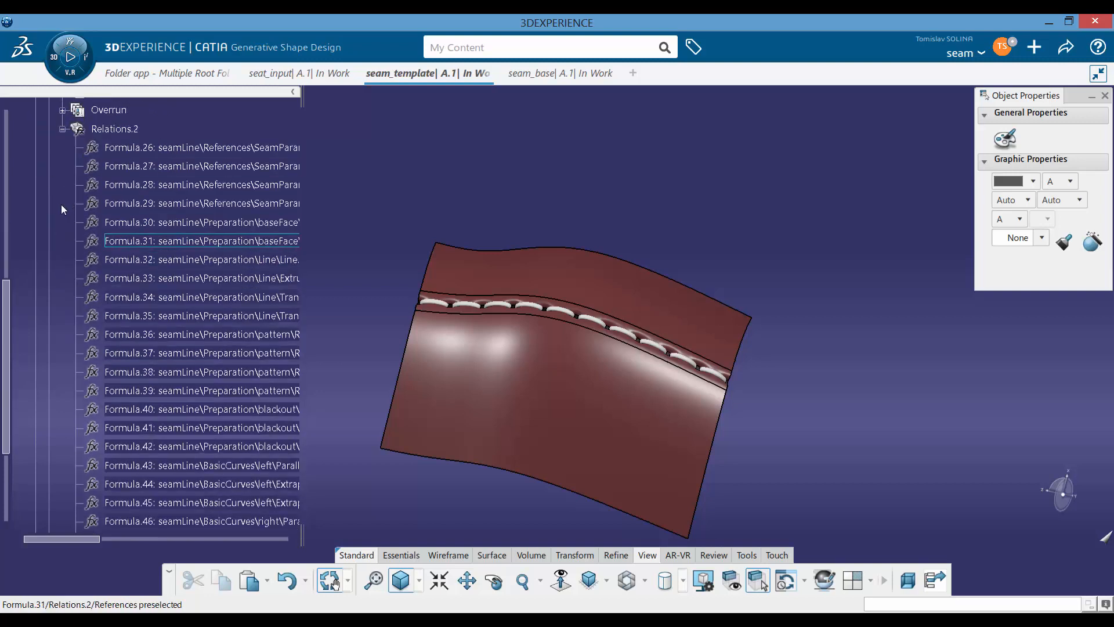
{"action": "left_click", "coordinate": [62, 129]}
{"action": "scroll", "coordinate": [146, 266], "scroll_direction": "up", "scroll_amount": 1}
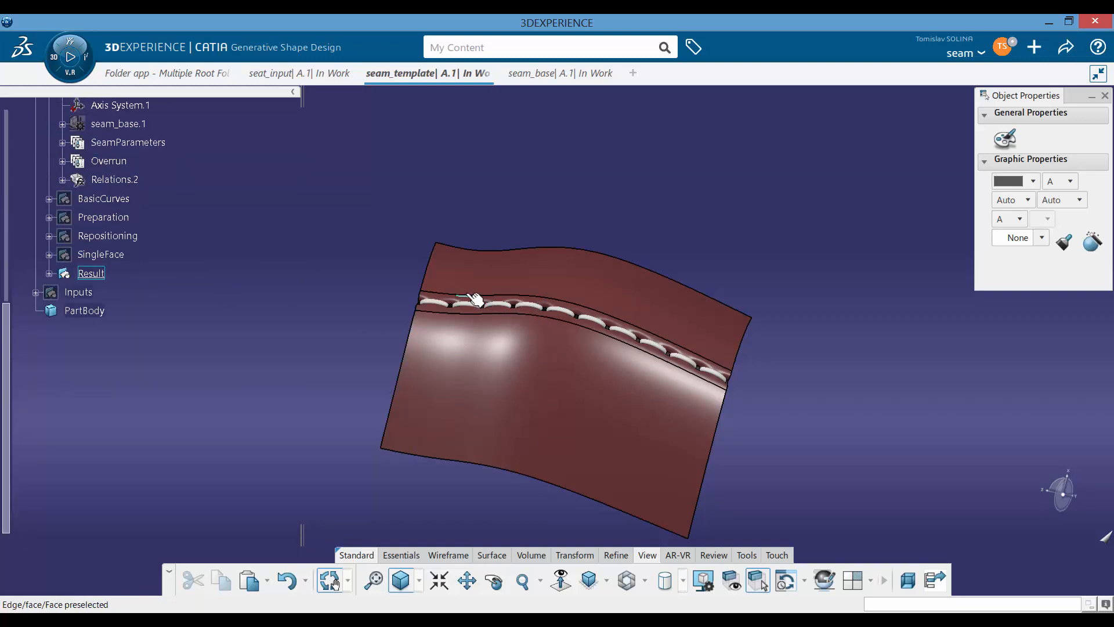
{"action": "scroll", "coordinate": [245, 320], "scroll_direction": "up", "scroll_amount": 4}
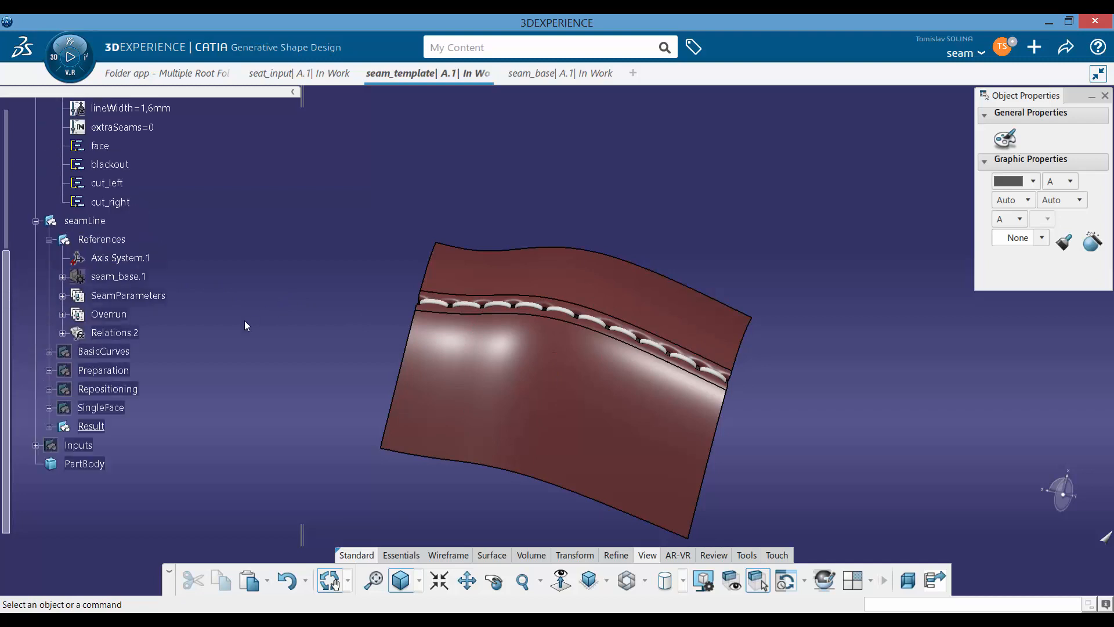
{"action": "scroll", "coordinate": [199, 311], "scroll_direction": "up", "scroll_amount": 2}
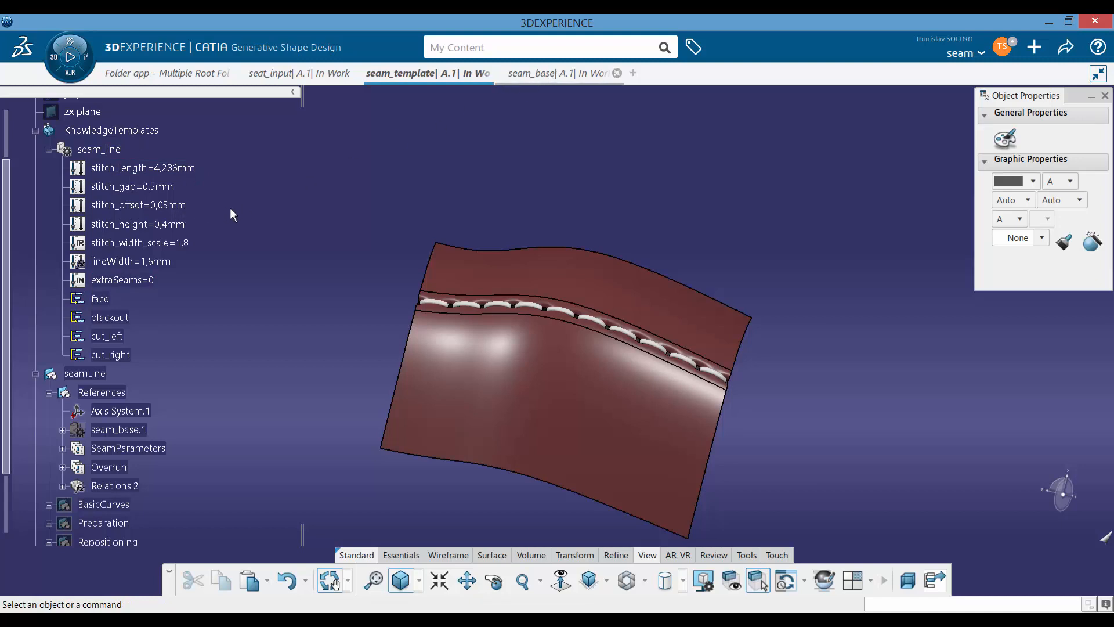
Step: Switch to the seam_base model and expand KnowledgeTemplates and its seam_base template to show the stitch parameters
{"action": "key", "text": "ctrl+Tab"}
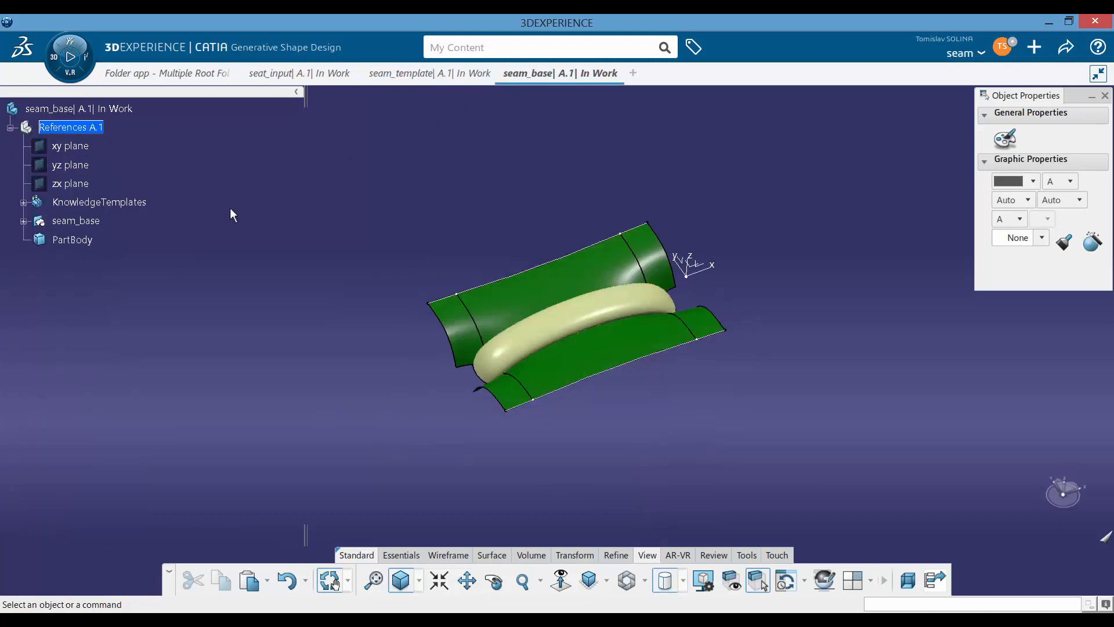
{"action": "left_click", "coordinate": [24, 202]}
{"action": "left_click", "coordinate": [37, 221]}
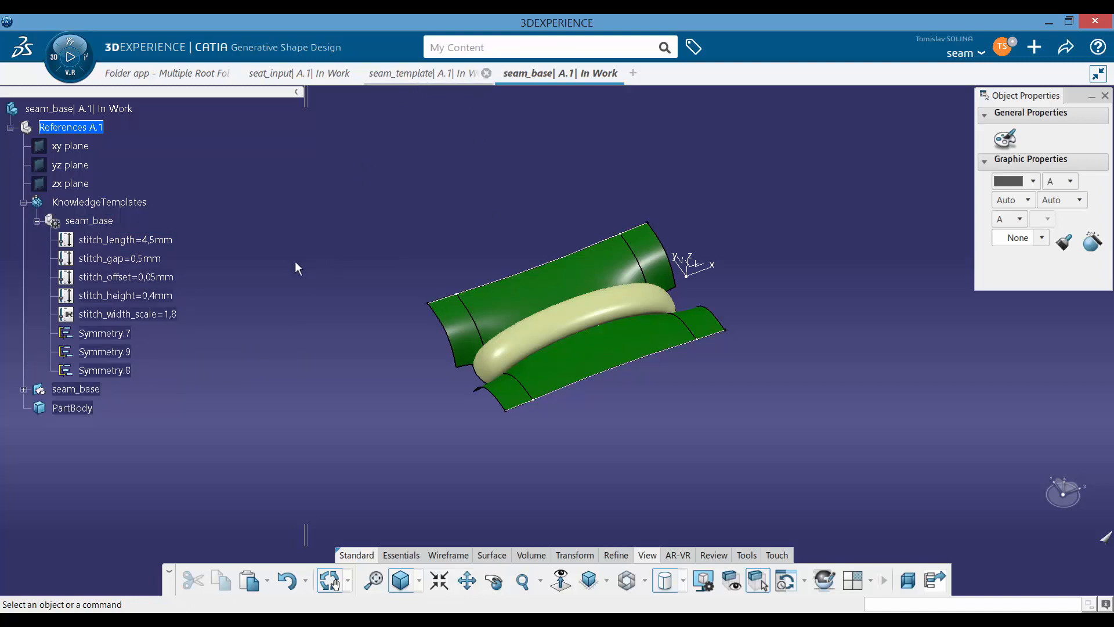
Step: Switch to the seat_input model and examine the seat's seam line, including the section that still has no stitches
{"action": "key", "text": "ctrl+Tab"}
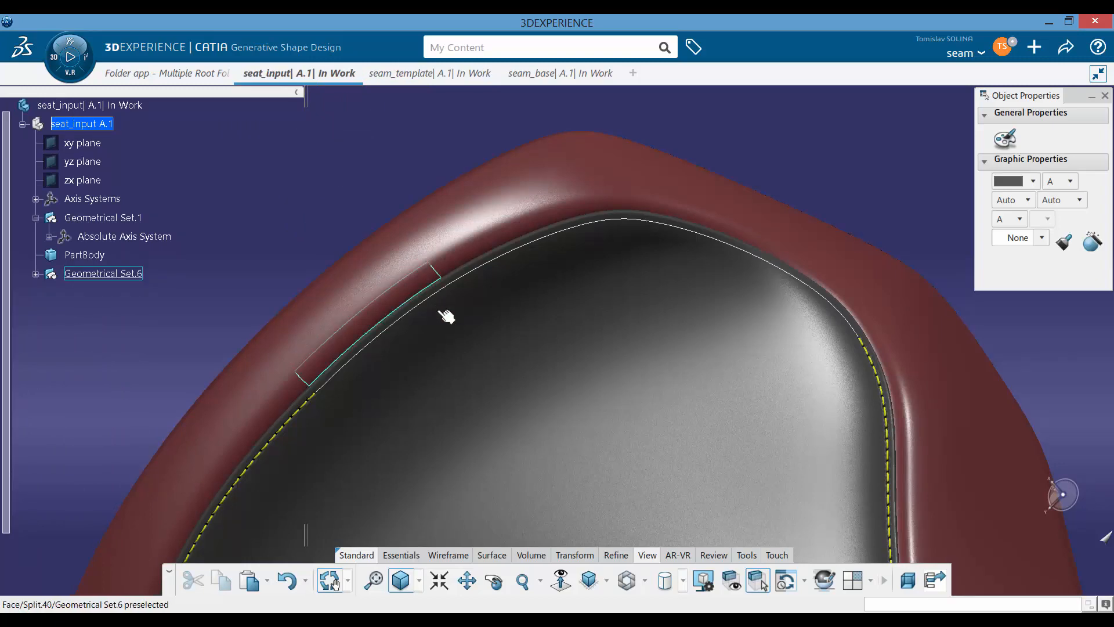
{"action": "middle_click_drag", "start_coordinate": [440, 311], "coordinate": [583, 299]}
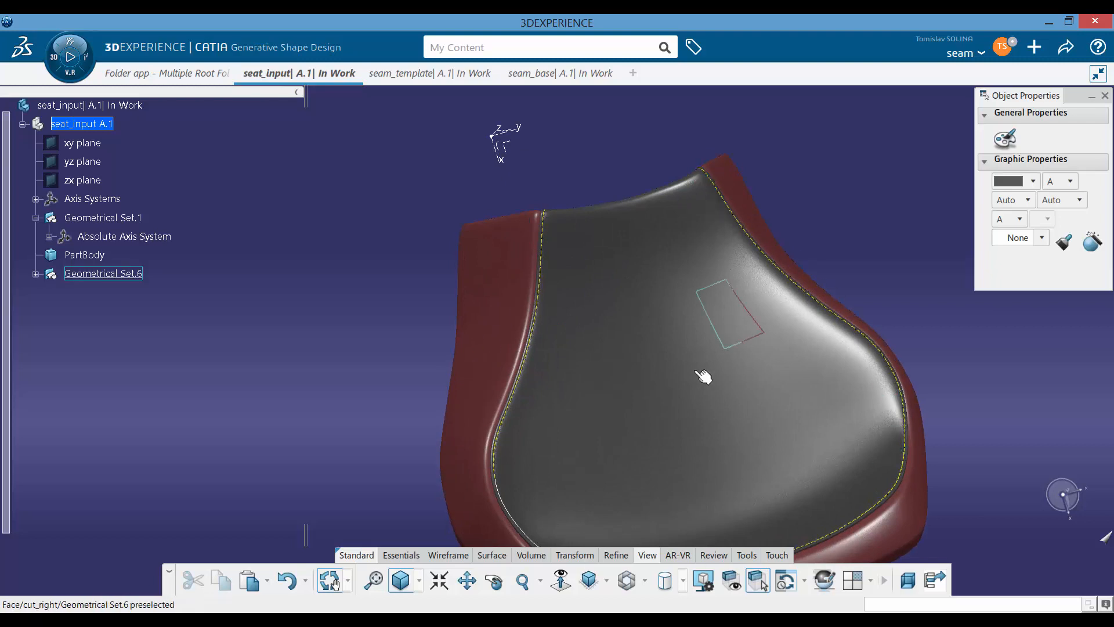
{"action": "middle_click_drag", "start_coordinate": [706, 378], "coordinate": [500, 205]}
{"action": "middle_click_drag", "start_coordinate": [329, 315], "coordinate": [293, 395]}
{"action": "middle_click_drag", "start_coordinate": [779, 385], "coordinate": [567, 253]}
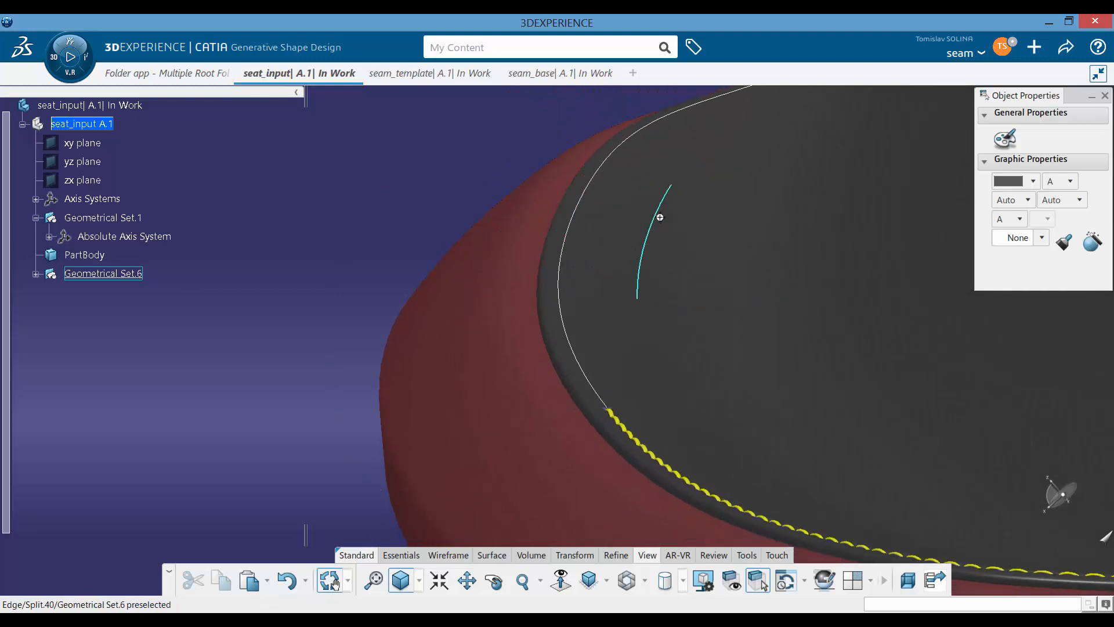
{"action": "middle_click_drag", "start_coordinate": [659, 216], "coordinate": [413, 302]}
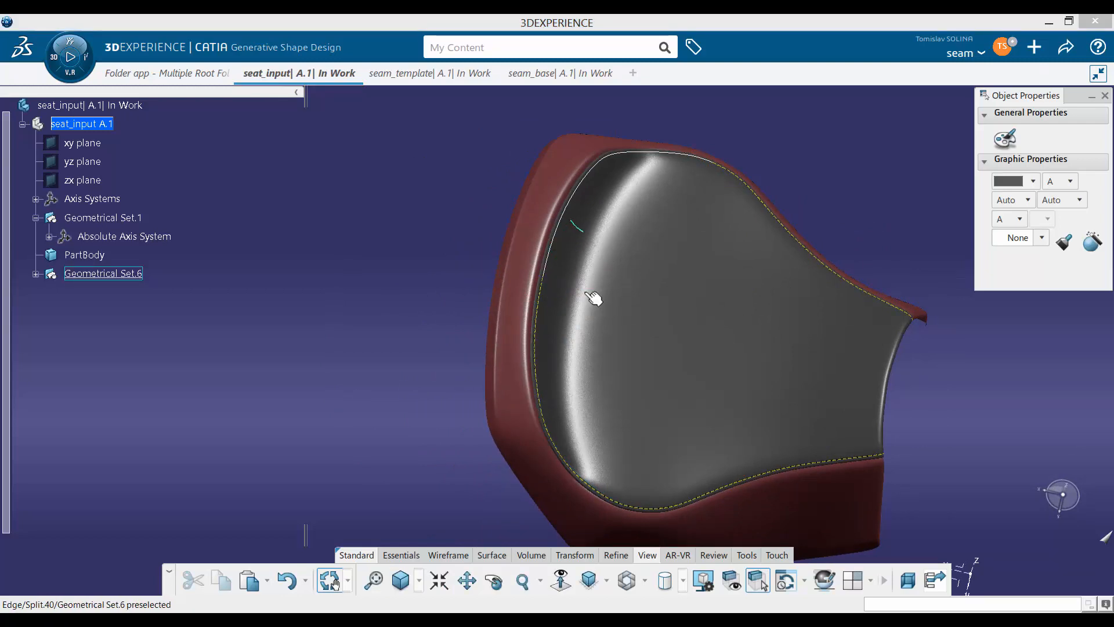
{"action": "middle_click_drag", "start_coordinate": [596, 298], "coordinate": [339, 239]}
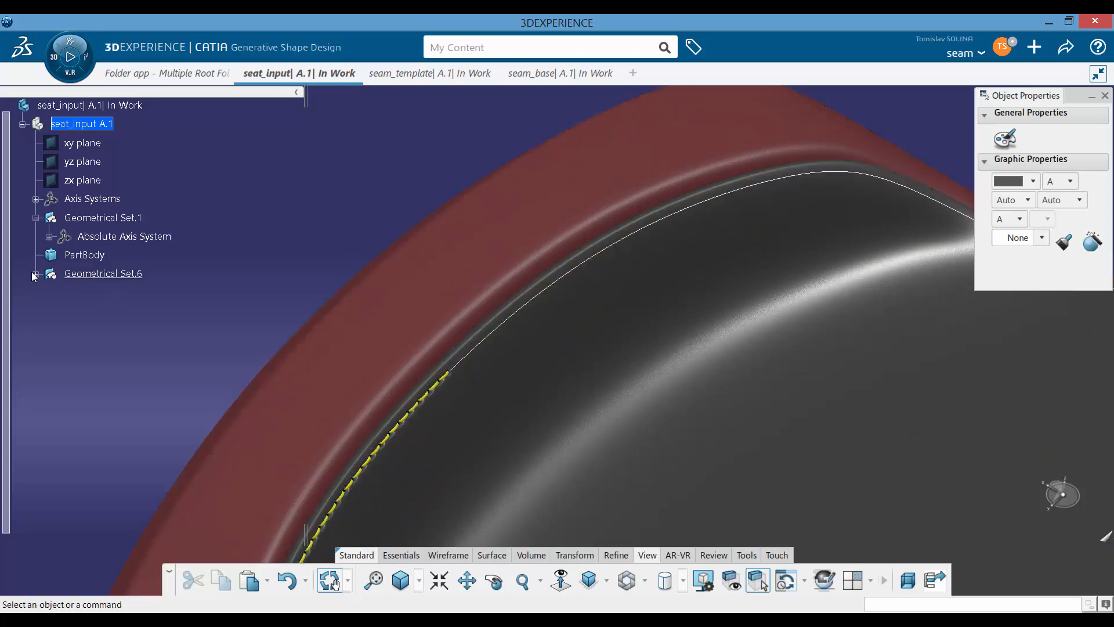
Step: Define Geometrical Set.1 as the in-work object of seat_input and select the seam_line template in seam_template as the object to instantiate
{"action": "right_click", "coordinate": [104, 216]}
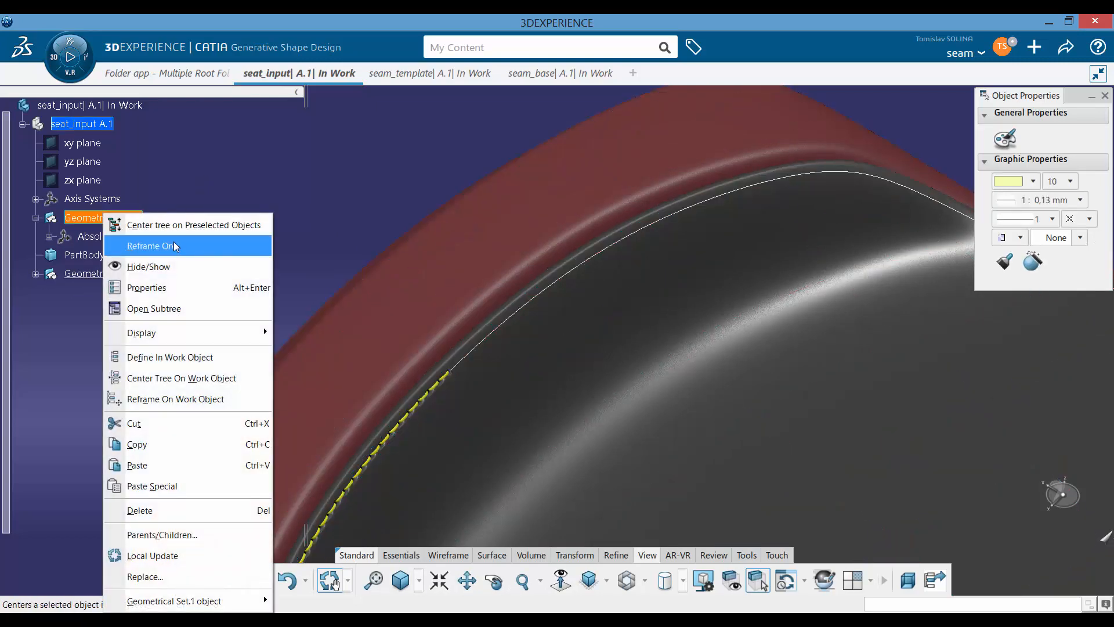
{"action": "left_click", "coordinate": [176, 372]}
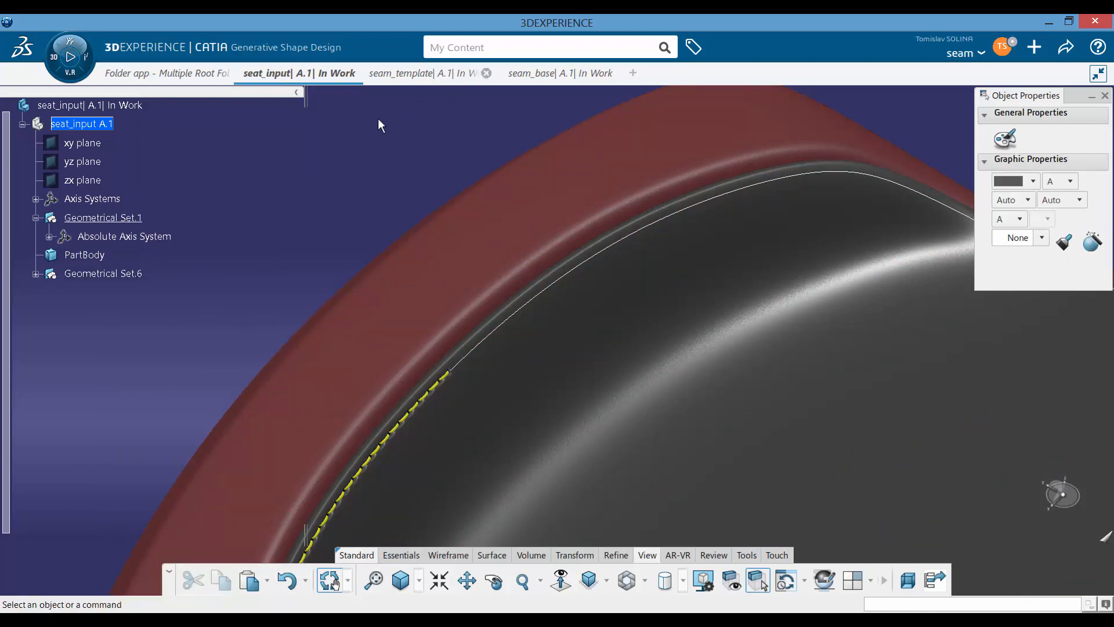
{"action": "left_click", "coordinate": [398, 74]}
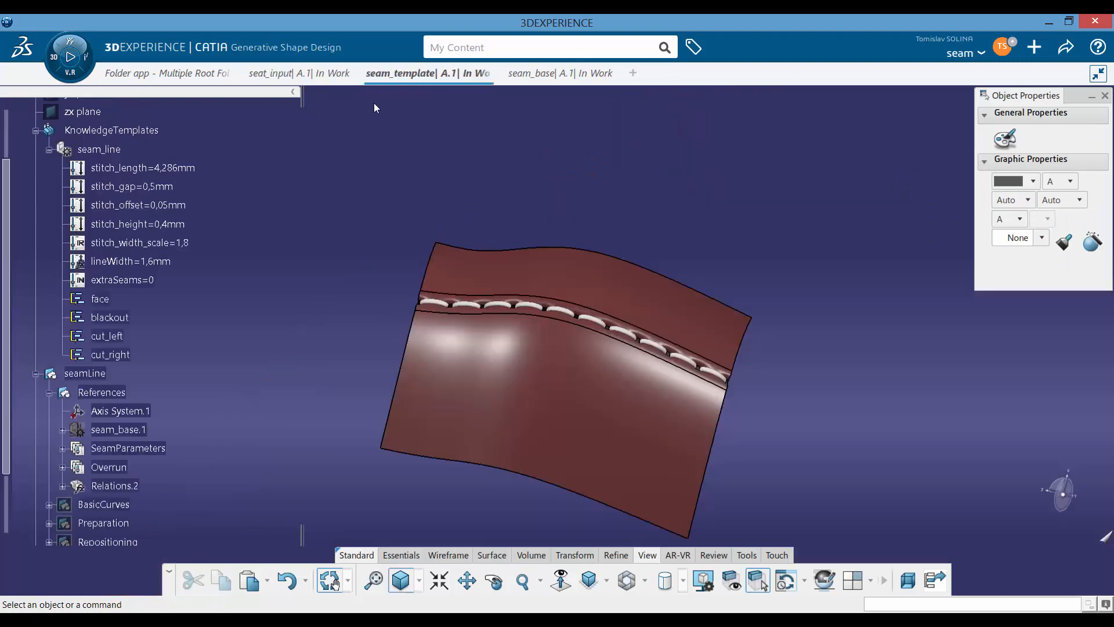
{"action": "left_click", "coordinate": [110, 150]}
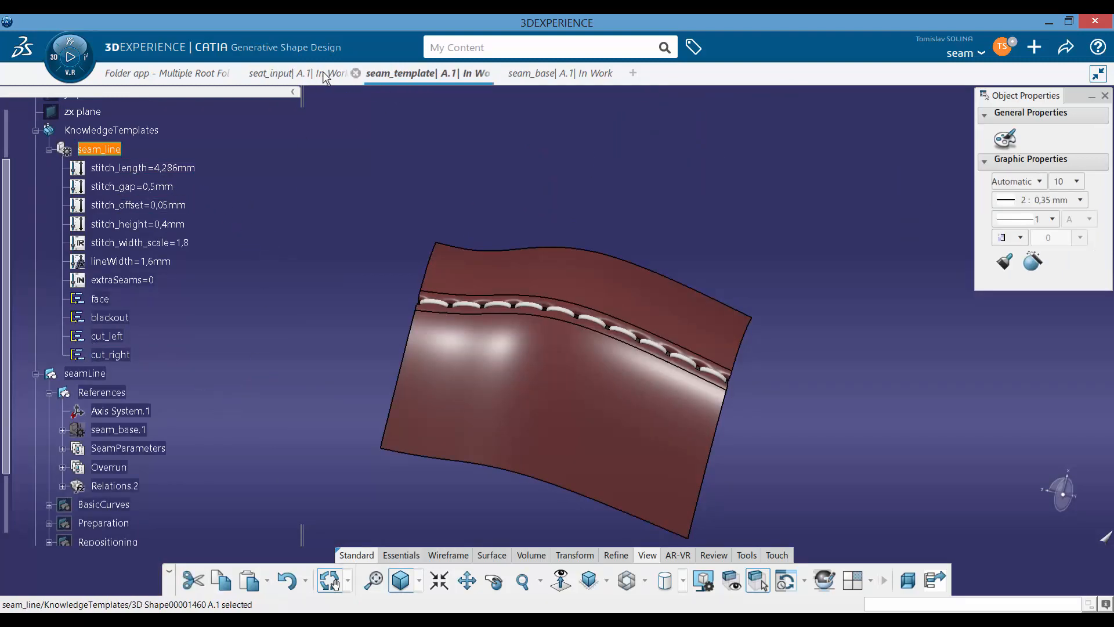
{"action": "mouse_move", "coordinate": [296, 77]}
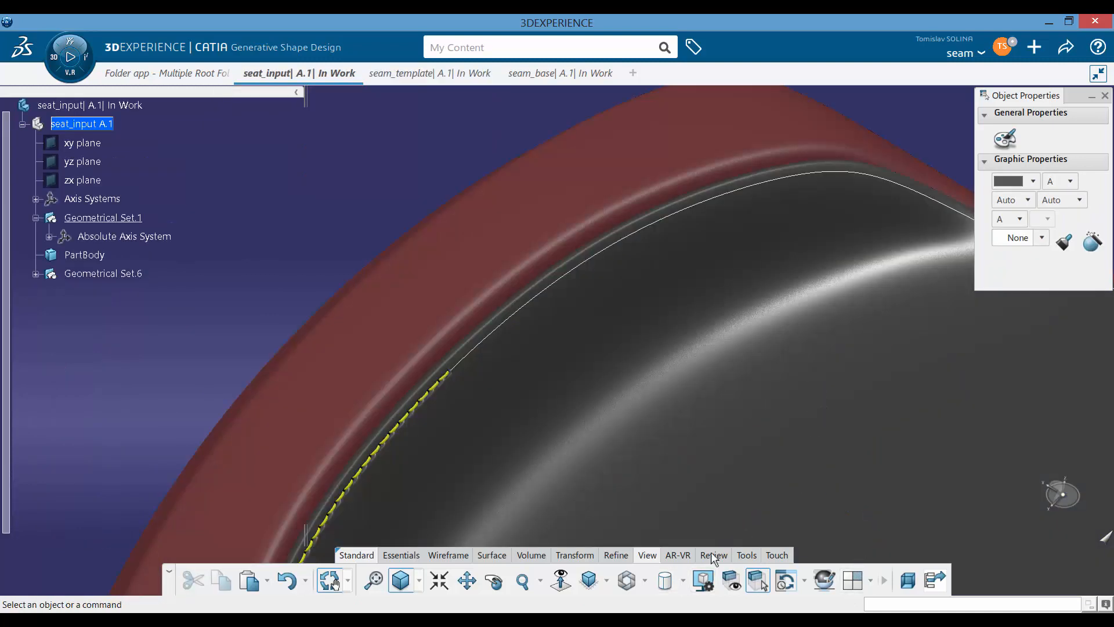
Step: Start Instantiation From Selection in seat_input, assigning Split.47 as the curve and Split.40 as Subdivision Surface.1
{"action": "left_click", "coordinate": [747, 556]}
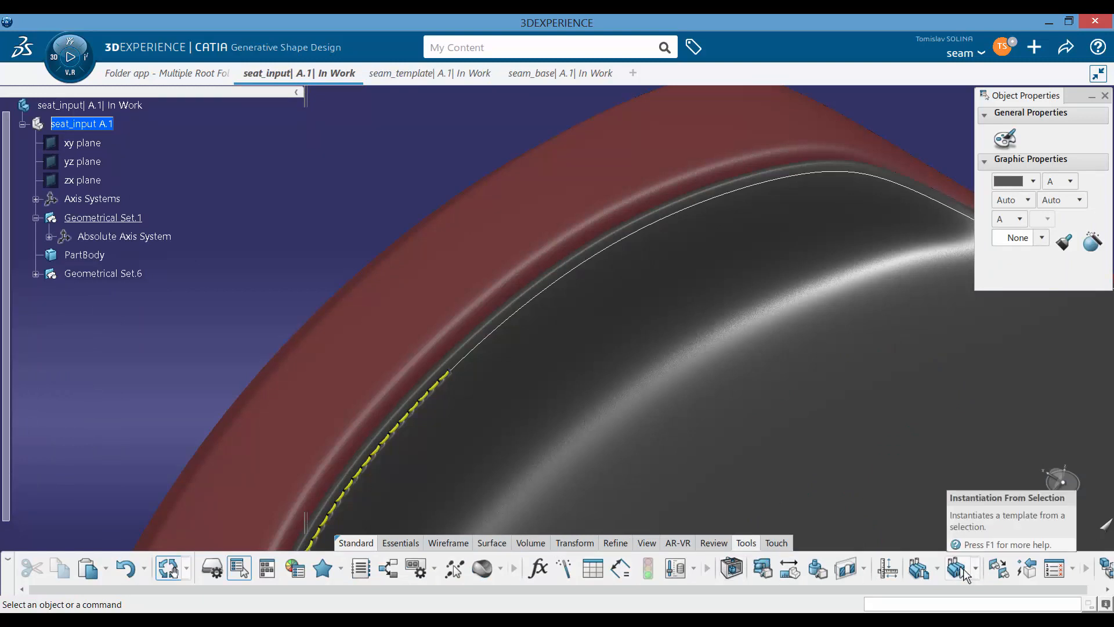
{"action": "left_click", "coordinate": [957, 570]}
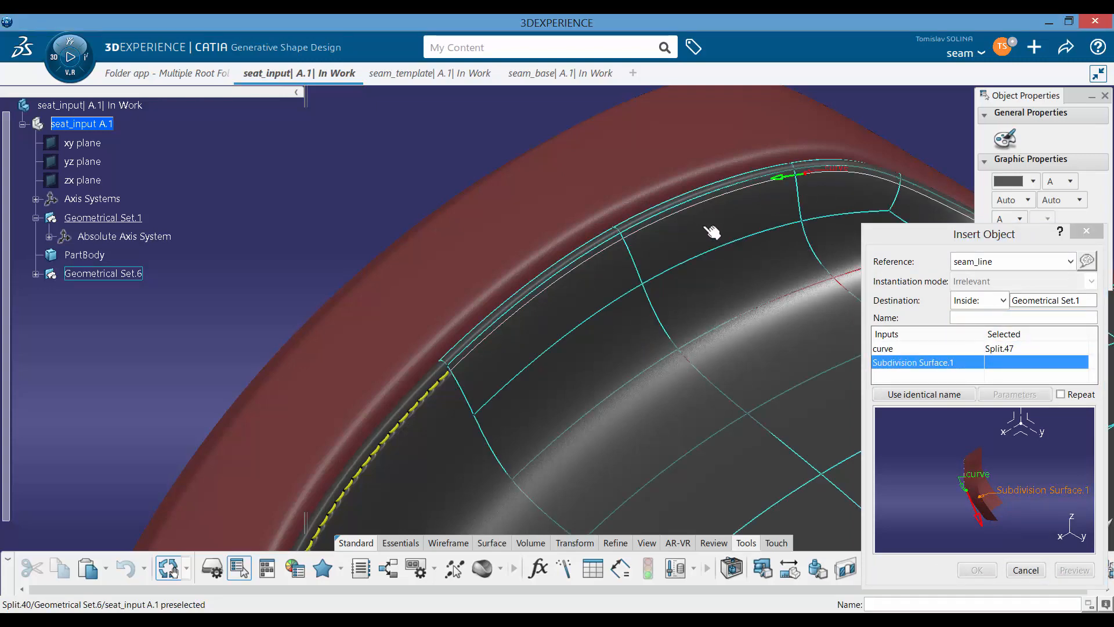
{"action": "middle_click_drag", "start_coordinate": [530, 326], "coordinate": [594, 308]}
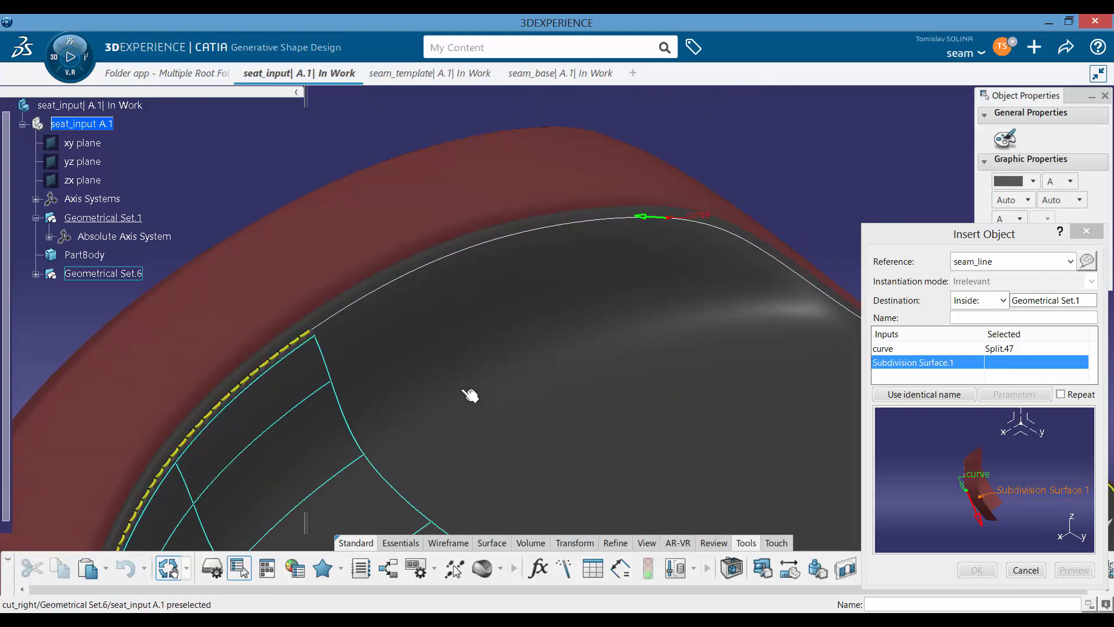
{"action": "left_click", "coordinate": [588, 322]}
{"action": "middle_click_drag", "start_coordinate": [454, 387], "coordinate": [559, 237]}
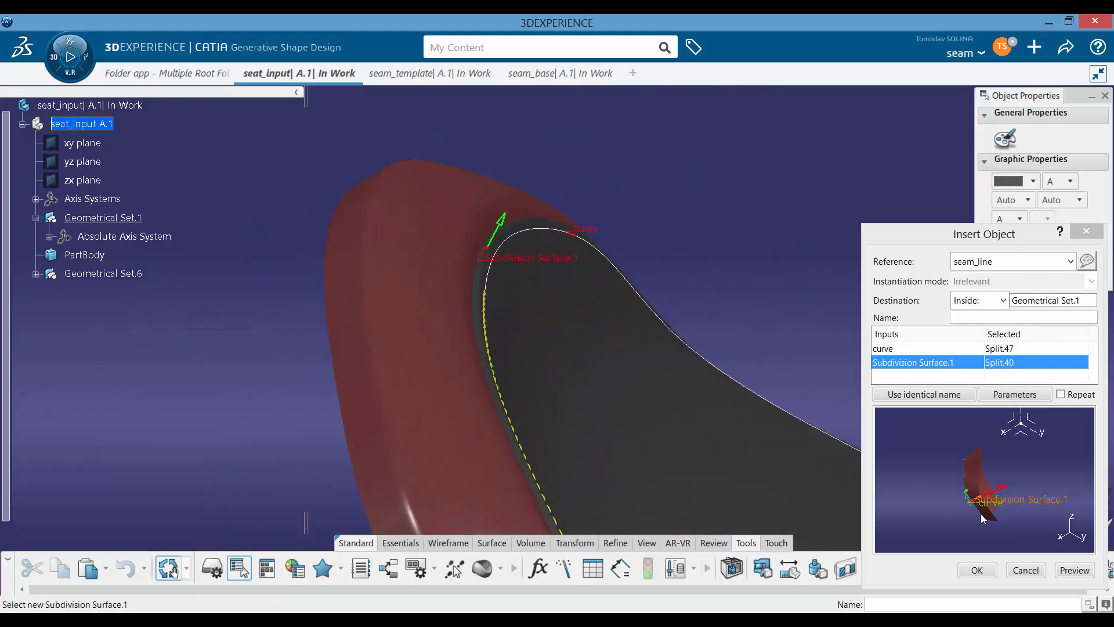
Step: Reverse the Subdivision Surface.1 direction, review the stitch parameters and insert seam_line inside Geometrical Set.1
{"action": "middle_click_drag", "start_coordinate": [982, 516], "coordinate": [987, 460]}
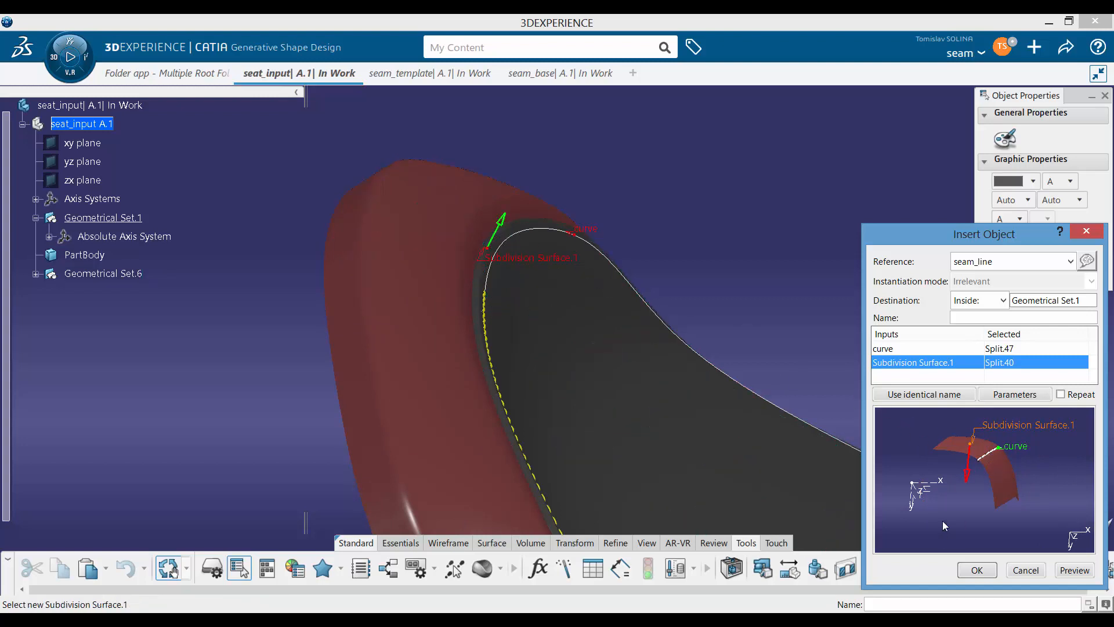
{"action": "left_click", "coordinate": [501, 221]}
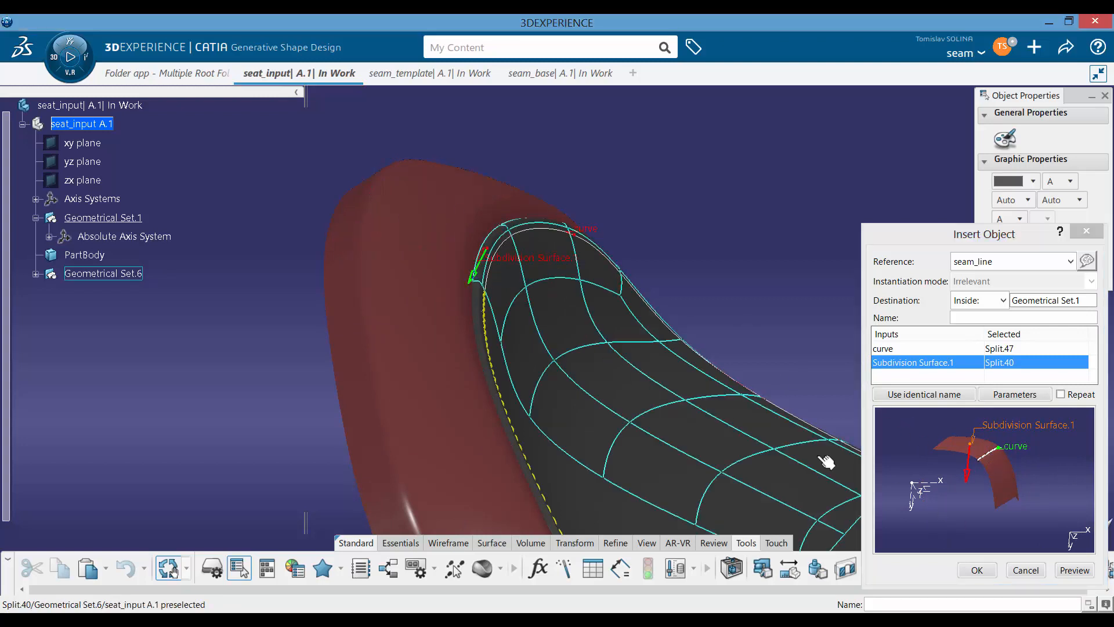
{"action": "left_click", "coordinate": [1013, 399]}
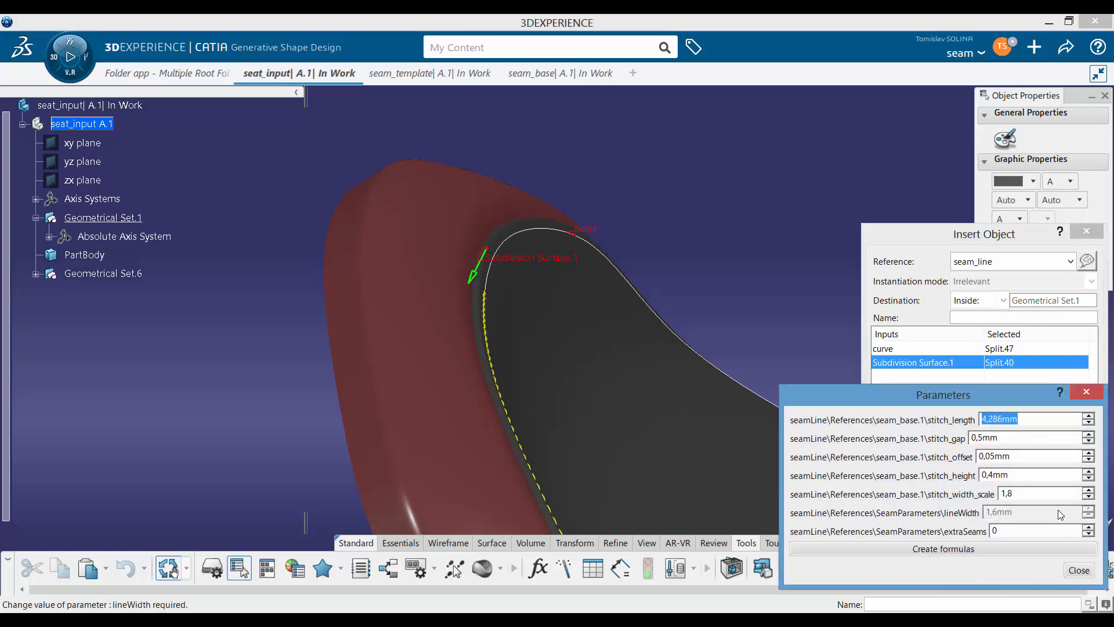
{"action": "left_click", "coordinate": [1088, 575]}
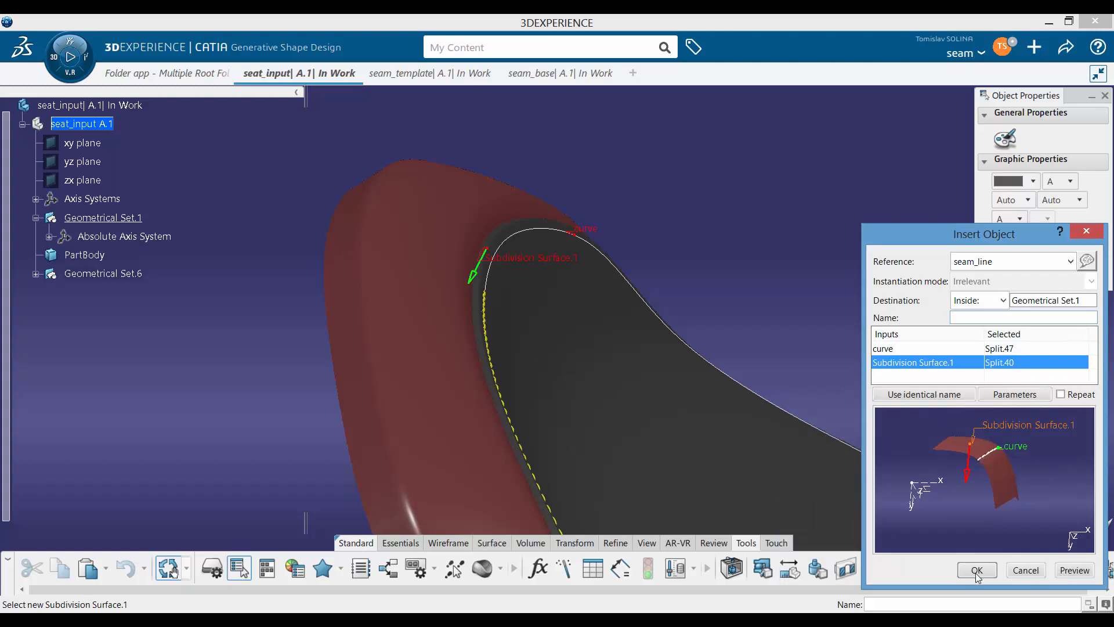
{"action": "left_click", "coordinate": [977, 574]}
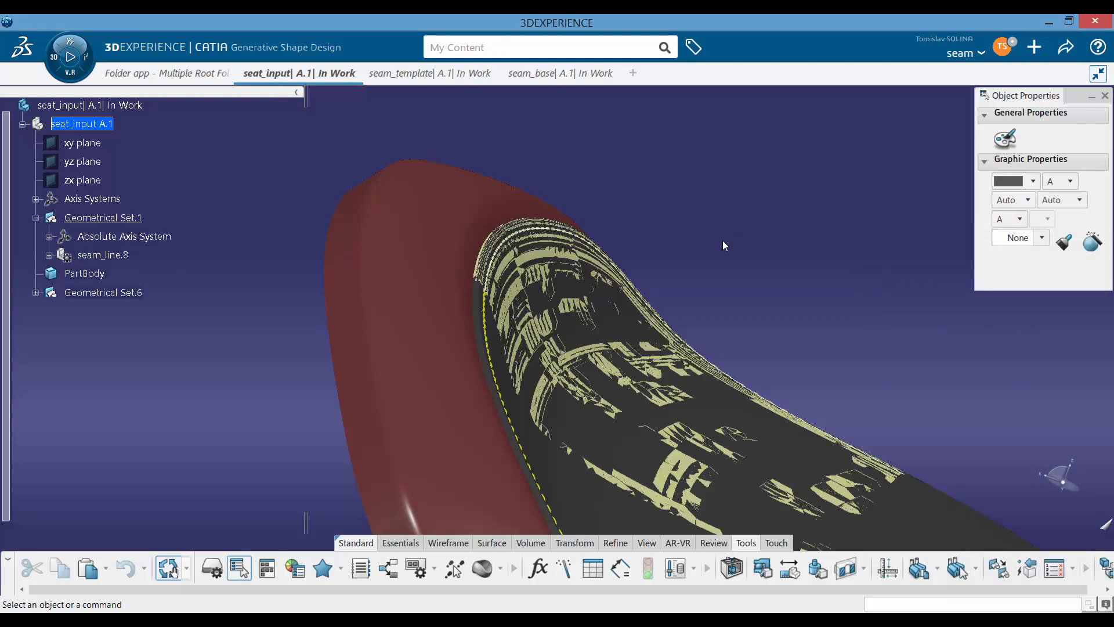
Step: Hide the original Split.40 surface overlapping the newly inserted seam
{"action": "middle_click_drag", "start_coordinate": [705, 261], "coordinate": [662, 220]}
{"action": "middle_click_drag", "start_coordinate": [656, 261], "coordinate": [428, 391]}
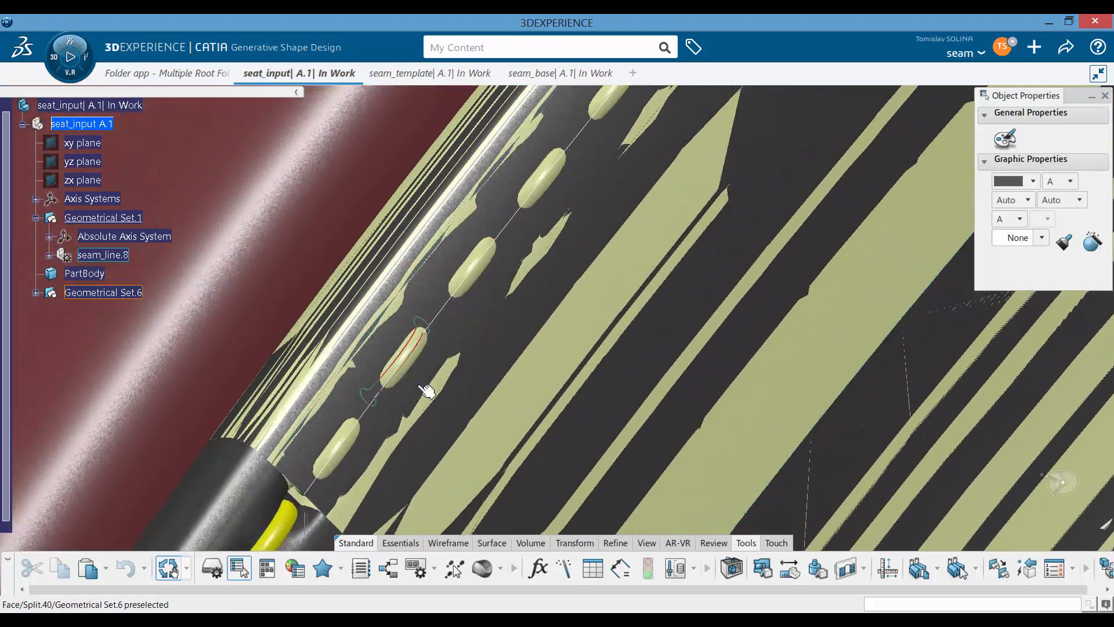
{"action": "right_click", "coordinate": [356, 400]}
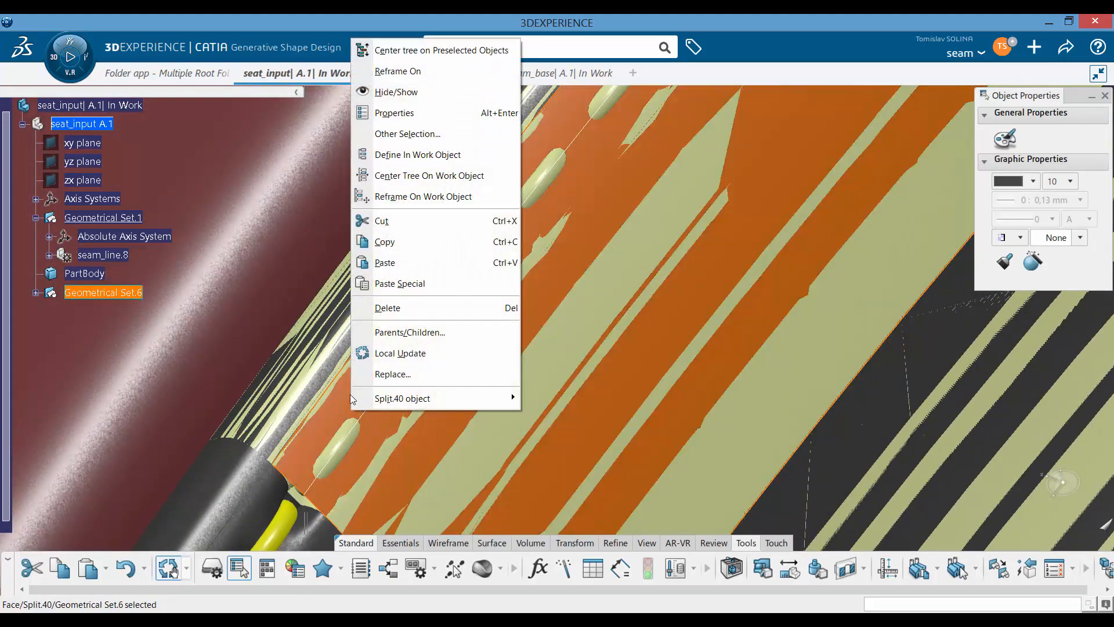
{"action": "left_click", "coordinate": [404, 97]}
{"action": "middle_click_drag", "start_coordinate": [555, 343], "coordinate": [638, 341]}
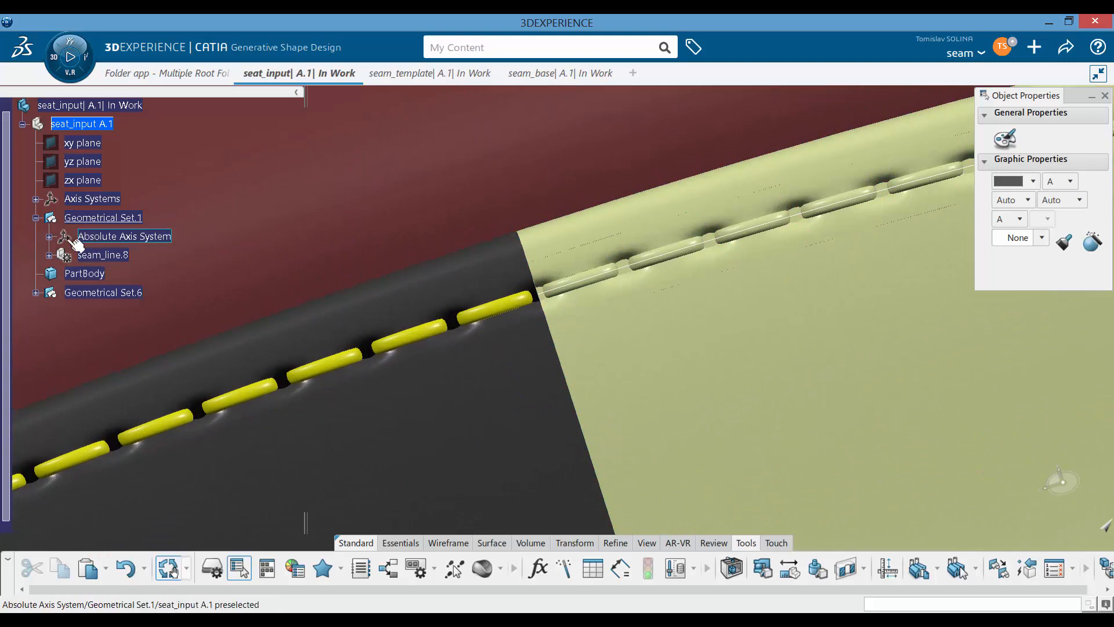
Step: Expand seam_line.8 and copy the graphic properties of the existing yellow stitches to it with Painter
{"action": "left_click", "coordinate": [49, 255]}
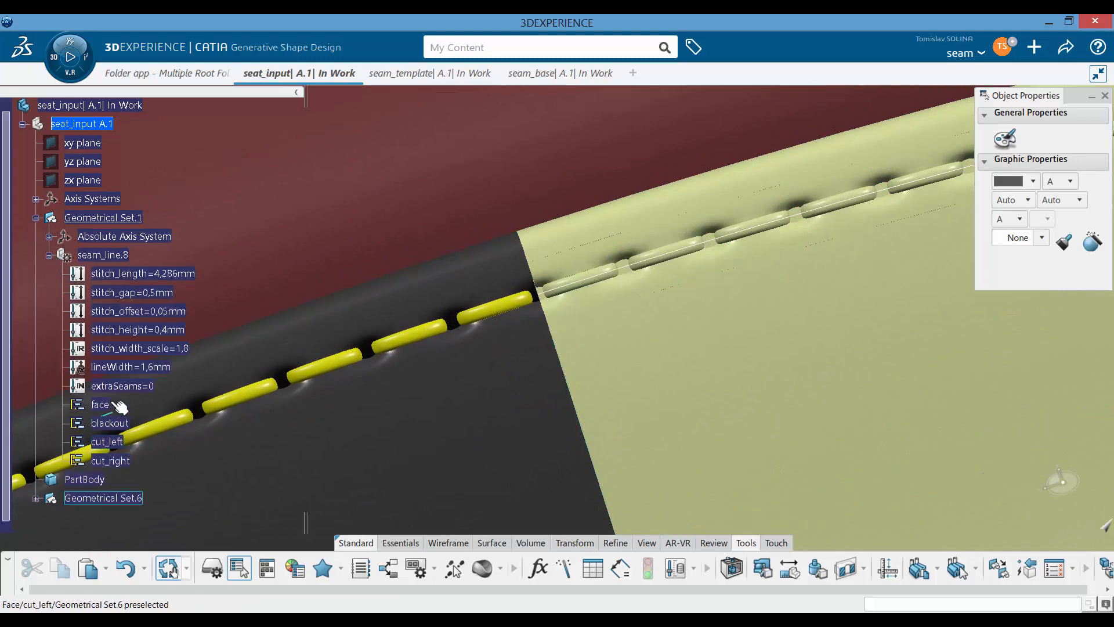
{"action": "left_click", "coordinate": [113, 256]}
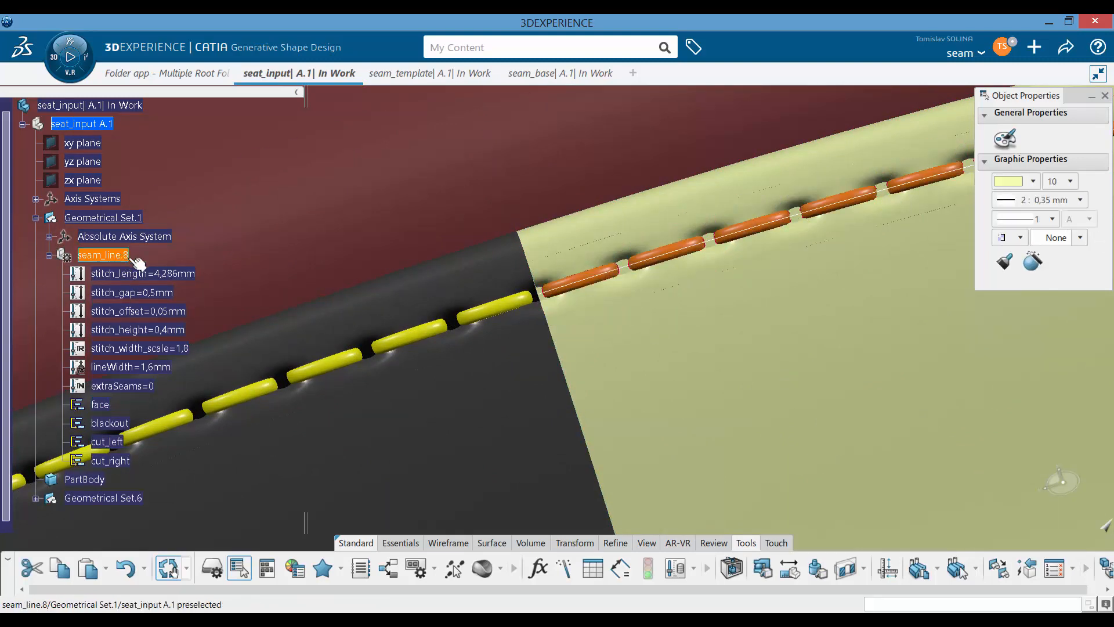
{"action": "left_click", "coordinate": [1006, 264]}
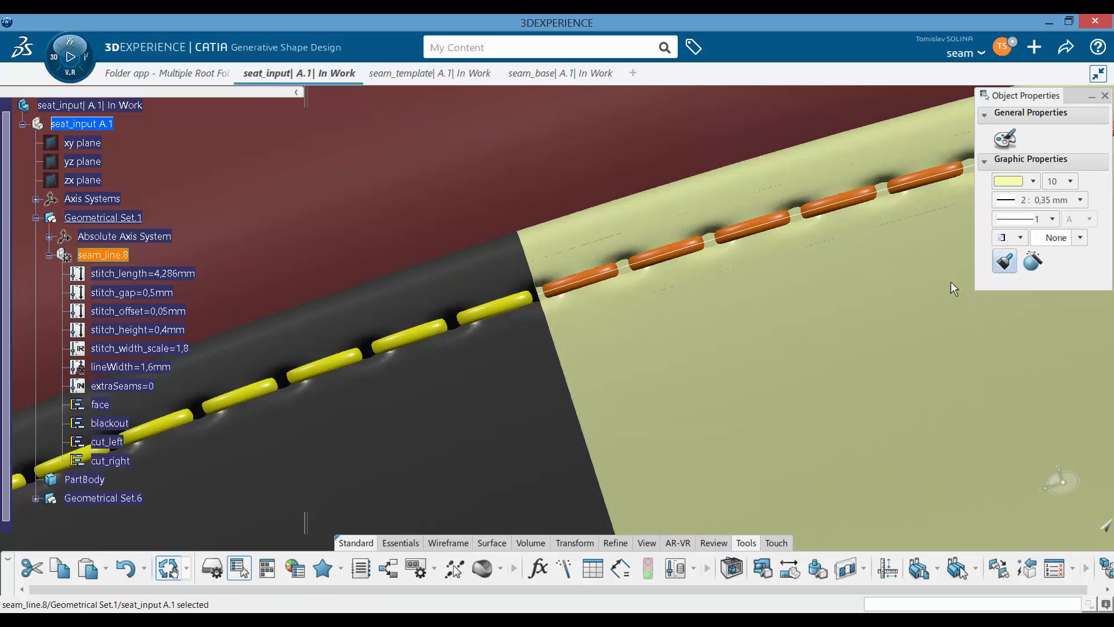
{"action": "left_click", "coordinate": [486, 342]}
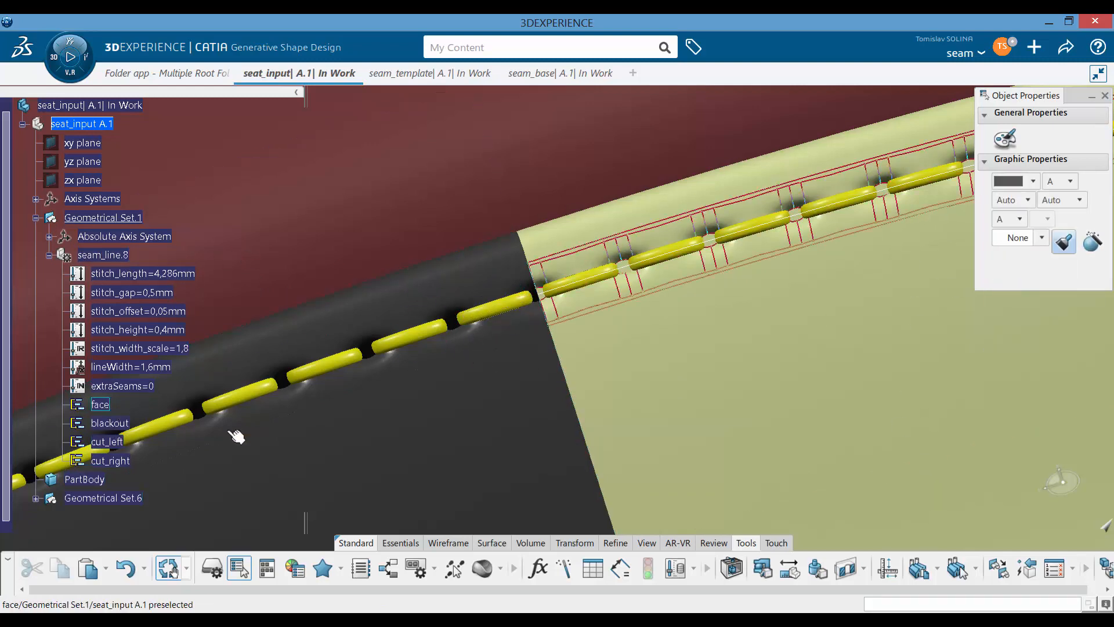
Step: Copy the dark seat surface's graphic properties to the face, cut_left and cut_right outputs of seam_line.8 with Painter
{"action": "left_click", "coordinate": [102, 406]}
{"action": "left_click", "coordinate": [115, 444], "text": "ctrl"}
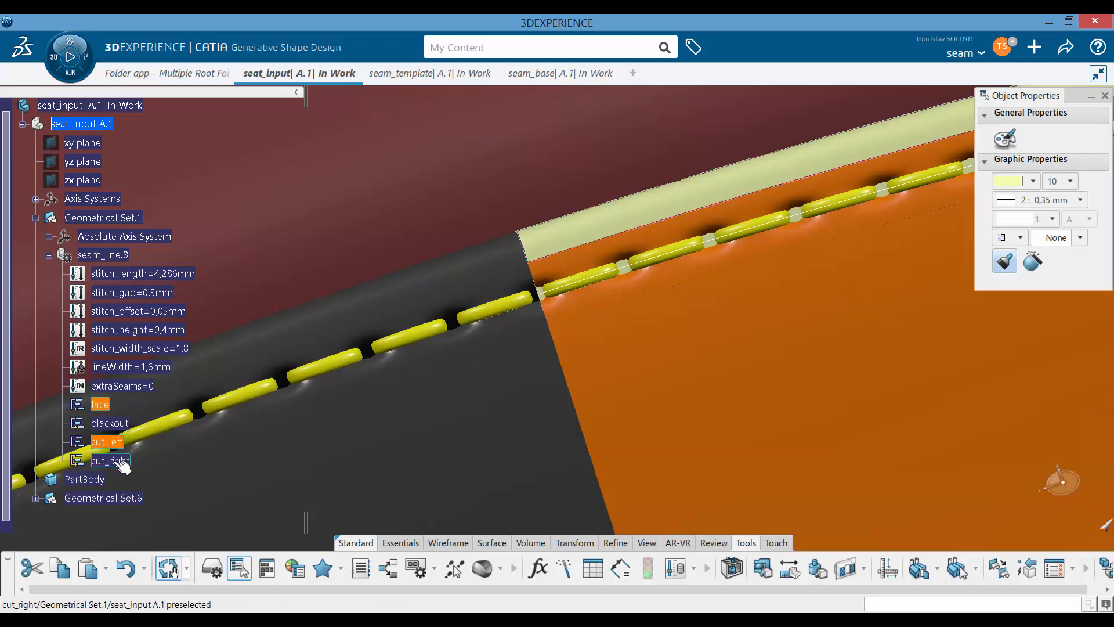
{"action": "left_click", "coordinate": [152, 473], "text": "ctrl"}
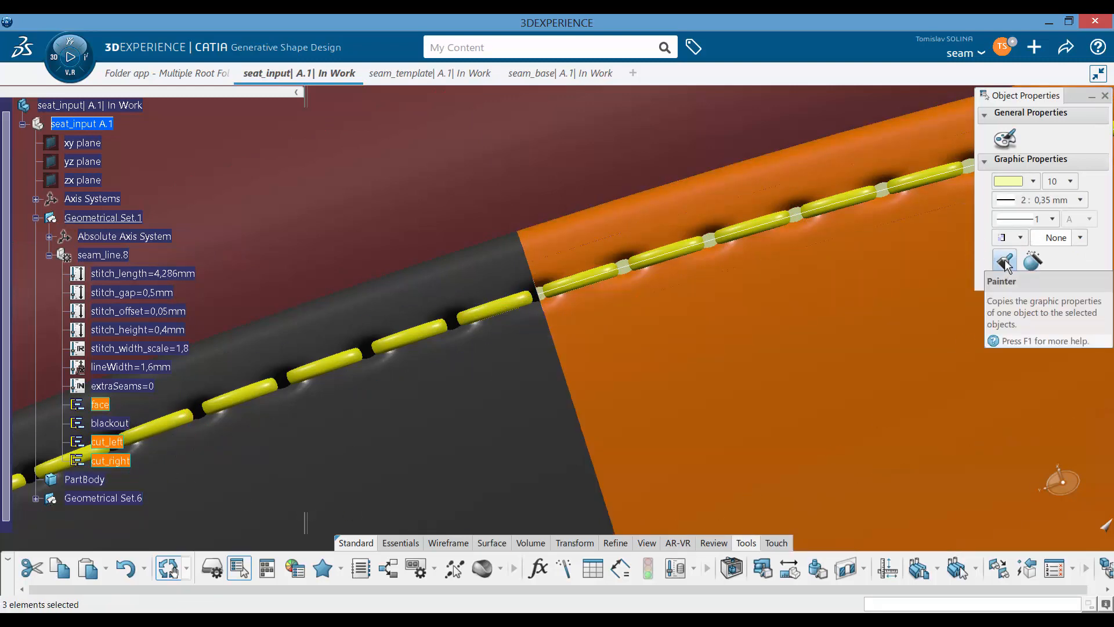
{"action": "left_click", "coordinate": [489, 406]}
Step: Copy the graphic properties of the black gap between existing stitches to the blackout output of seam_line.8 with Painter
{"action": "mouse_move", "coordinate": [523, 369]}
{"action": "middle_mouse_down"}
{"action": "mouse_move", "coordinate": [498, 356]}
{"action": "mouse_move", "coordinate": [504, 313]}
{"action": "middle_mouse_up"}
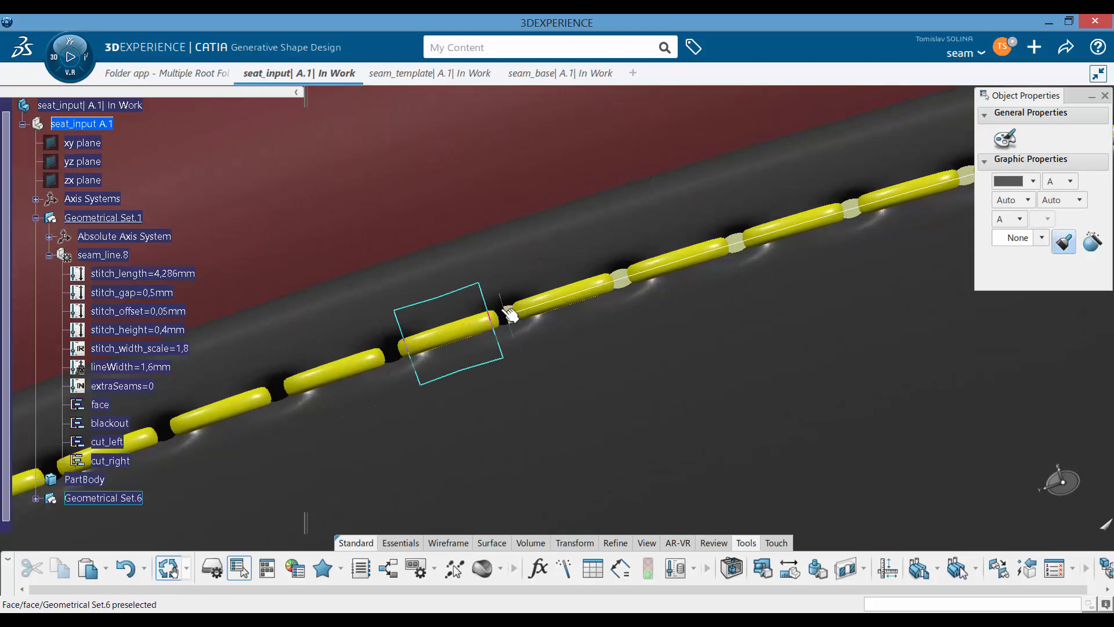
{"action": "left_click", "coordinate": [120, 427]}
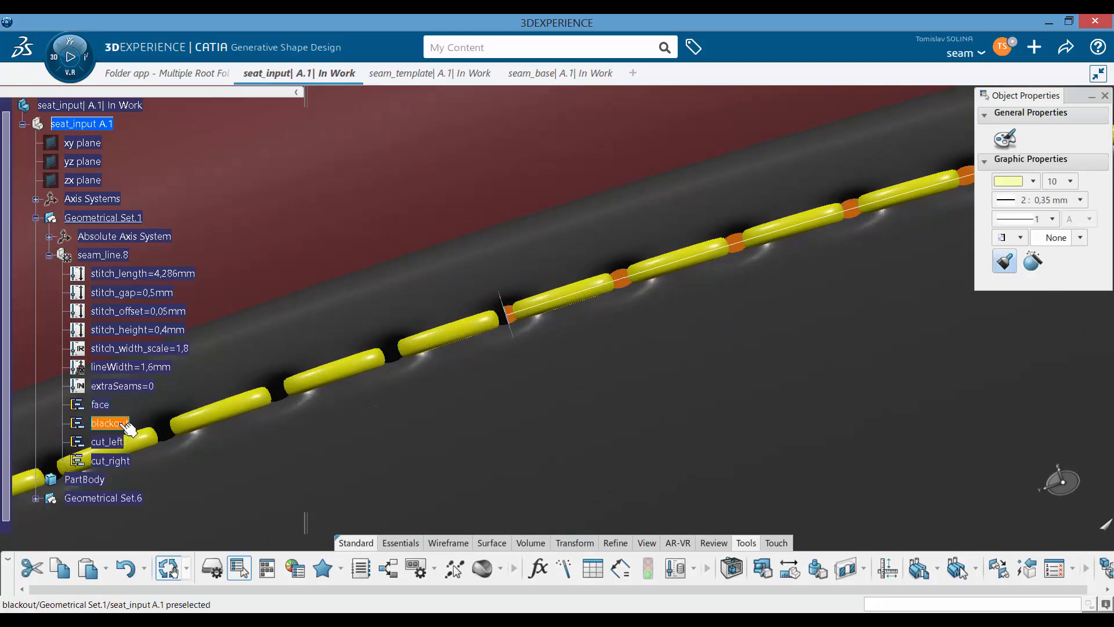
{"action": "left_click", "coordinate": [1006, 260]}
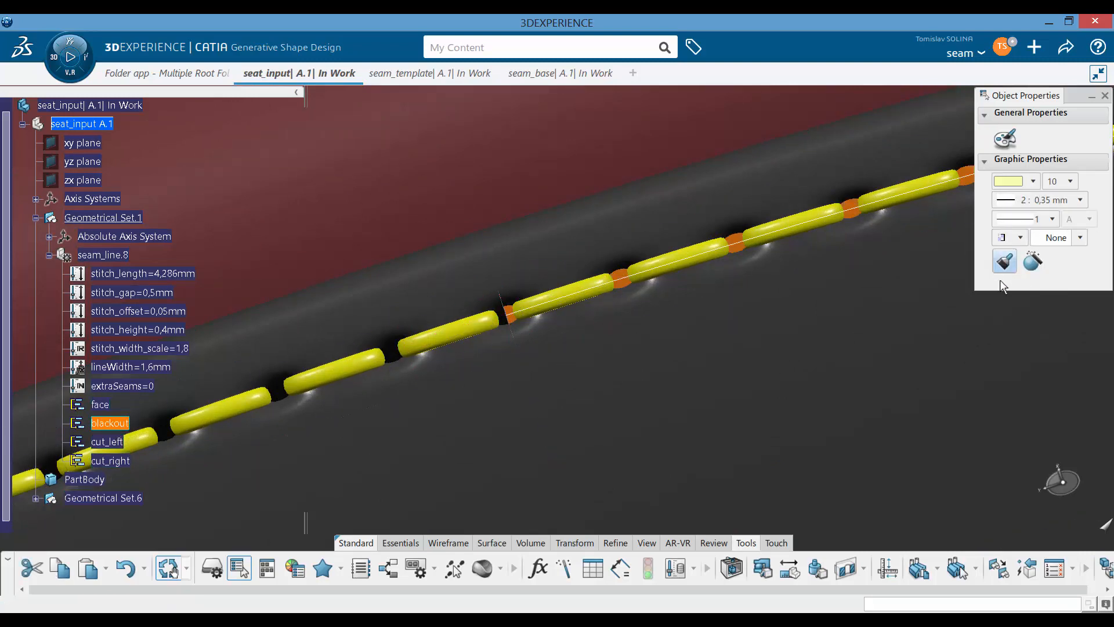
{"action": "middle_click_drag", "start_coordinate": [435, 349], "coordinate": [546, 347]}
{"action": "scroll", "coordinate": [545, 347], "scroll_direction": "up", "scroll_amount": 5}
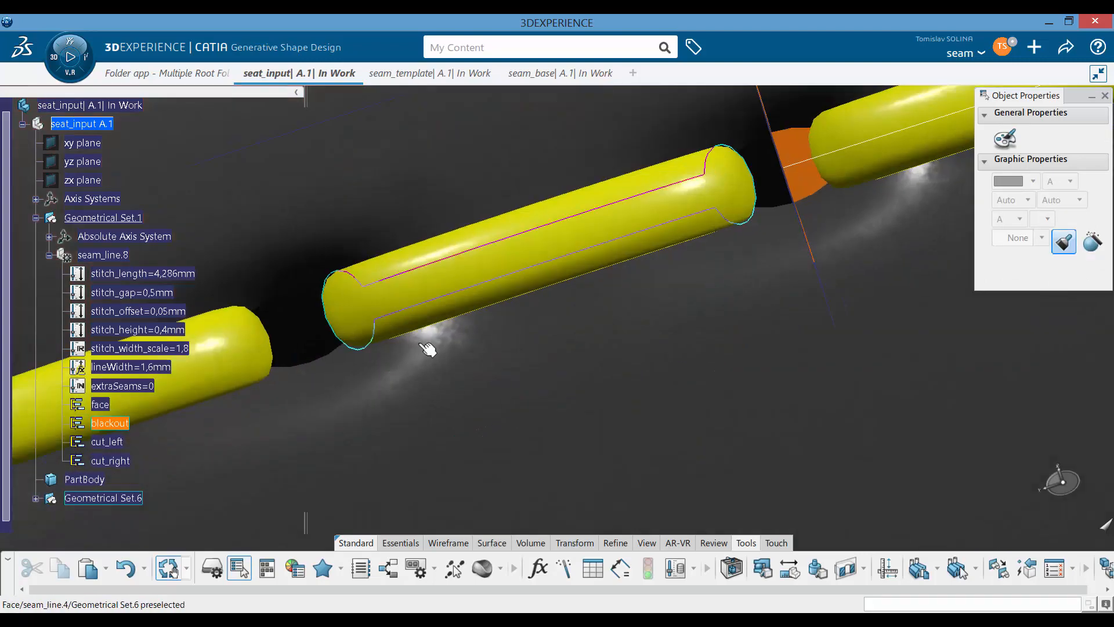
{"action": "left_click", "coordinate": [314, 337]}
{"action": "mouse_move", "coordinate": [677, 234]}
{"action": "middle_mouse_down"}
{"action": "mouse_move", "coordinate": [597, 381]}
{"action": "mouse_move", "coordinate": [490, 505]}
{"action": "mouse_move", "coordinate": [465, 511]}
{"action": "middle_mouse_up"}
{"action": "mouse_move", "coordinate": [519, 355]}
{"action": "middle_mouse_down"}
{"action": "mouse_move", "coordinate": [486, 336]}
{"action": "mouse_move", "coordinate": [539, 195]}
{"action": "mouse_move", "coordinate": [531, 325]}
{"action": "mouse_move", "coordinate": [552, 293]}
{"action": "mouse_move", "coordinate": [571, 313]}
{"action": "mouse_move", "coordinate": [411, 243]}
{"action": "mouse_move", "coordinate": [515, 251]}
{"action": "mouse_move", "coordinate": [522, 364]}
{"action": "mouse_move", "coordinate": [486, 402]}
{"action": "mouse_move", "coordinate": [508, 365]}
{"action": "middle_mouse_up"}
{"action": "left_click", "coordinate": [520, 283]}
{"action": "key", "text": "Escape"}
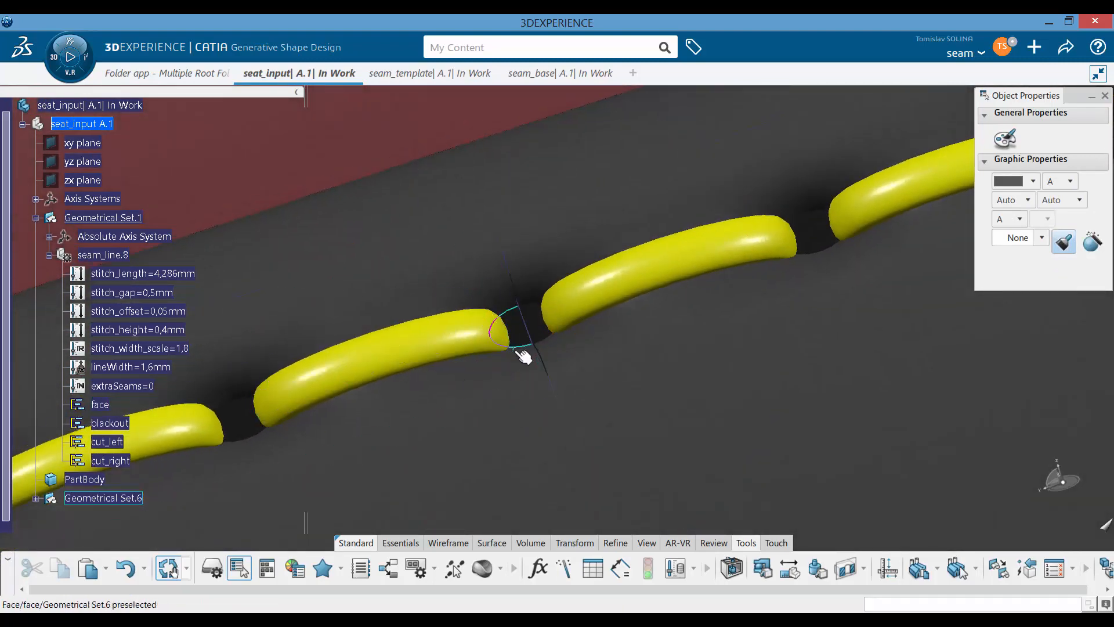
Step: Inspect the transition between the old and new stitches up close, and the completed seam around the whole seat
{"action": "middle_click_drag", "start_coordinate": [577, 356], "coordinate": [523, 366]}
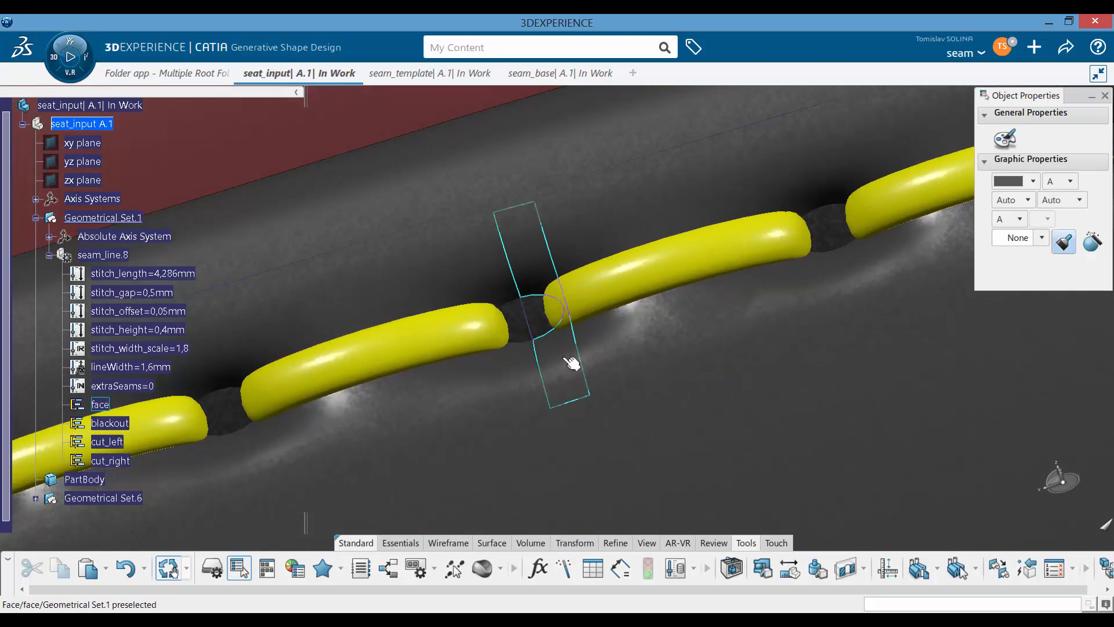
{"action": "middle_click_drag", "start_coordinate": [546, 337], "coordinate": [557, 315]}
{"action": "middle_click_drag", "start_coordinate": [547, 366], "coordinate": [459, 381]}
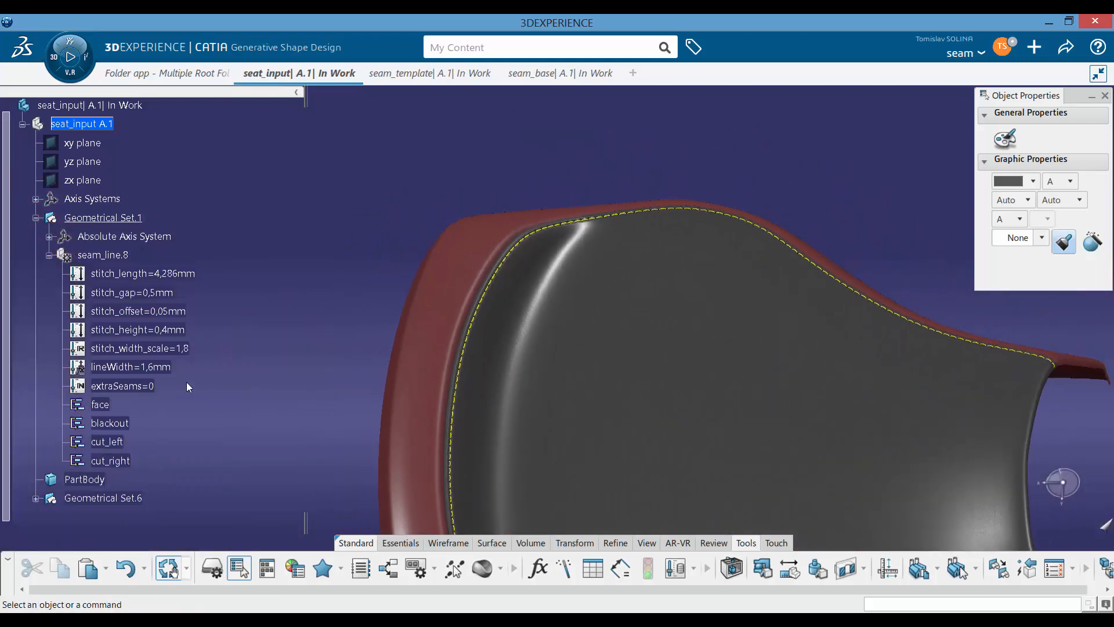
Step: Set the stitch_length parameter of seam_line.8 to 4 mm
{"action": "middle_click_drag", "start_coordinate": [577, 374], "coordinate": [609, 316]}
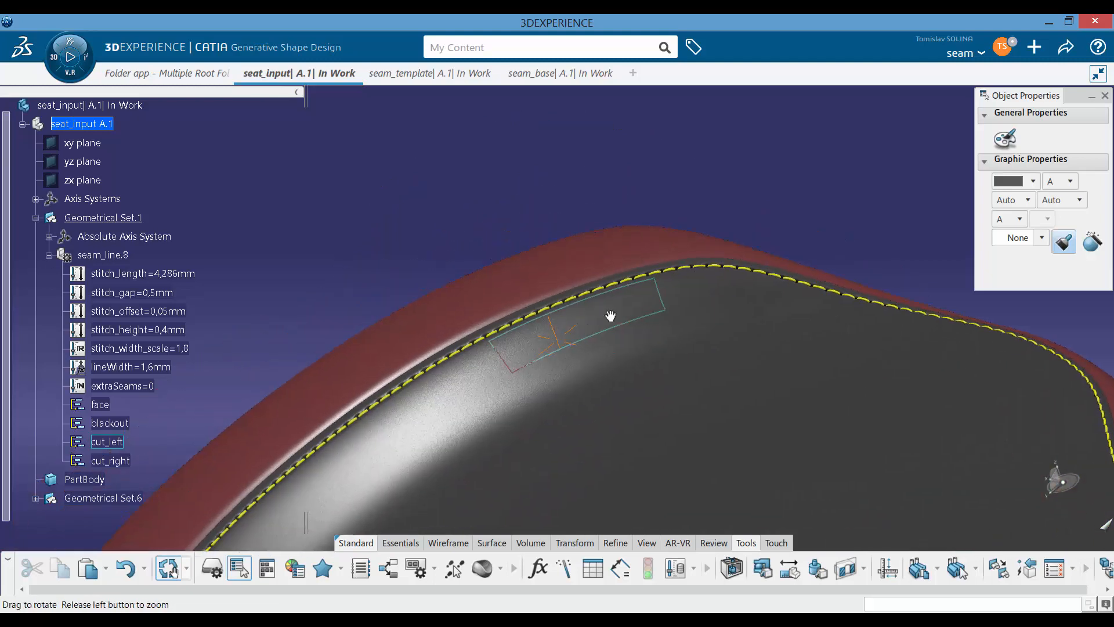
{"action": "double_click", "coordinate": [177, 276]}
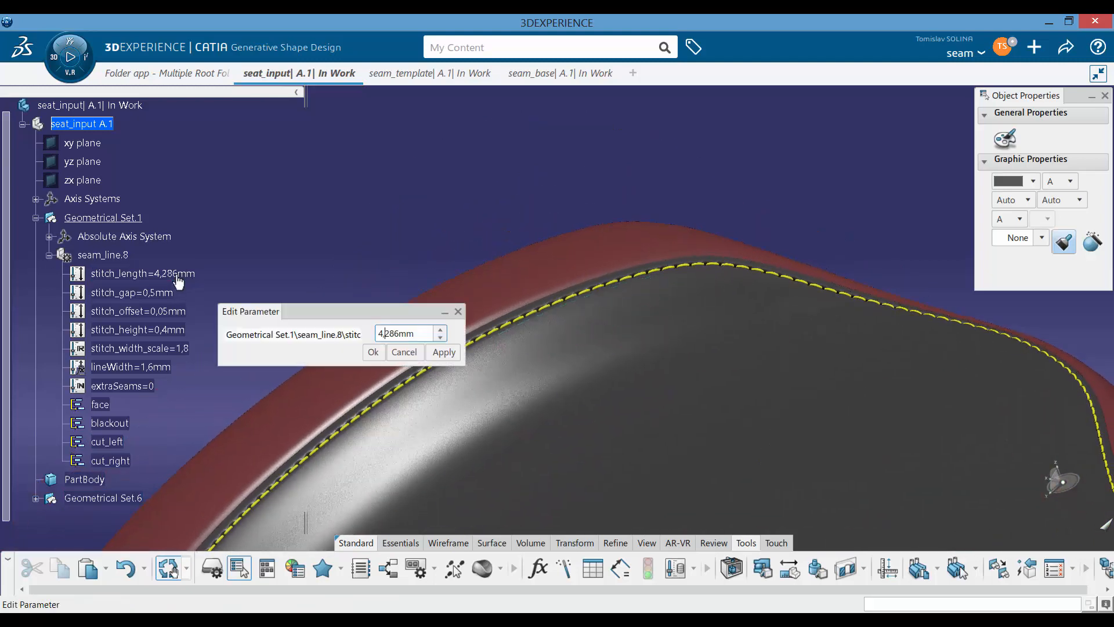
{"action": "left_click_drag", "start_coordinate": [319, 335], "coordinate": [278, 336]}
{"action": "type", "text": "4"}
{"action": "left_click", "coordinate": [373, 353]}
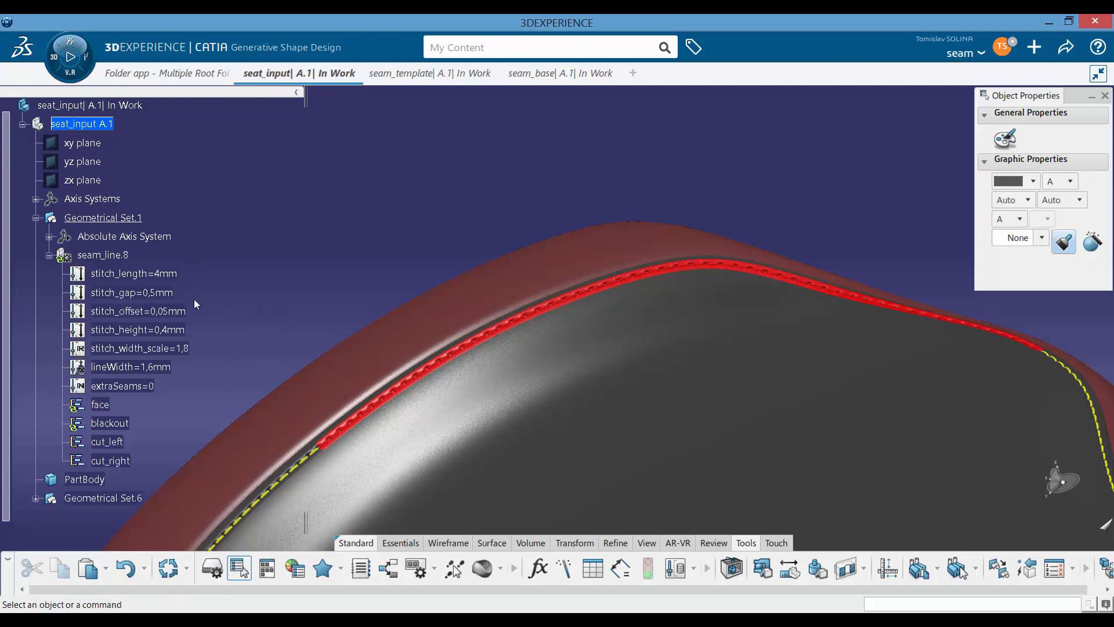
Step: Set the stitch_gap parameter of seam_line.8 to 0.8 mm and update the part to regenerate the stitches
{"action": "double_click", "coordinate": [156, 294]}
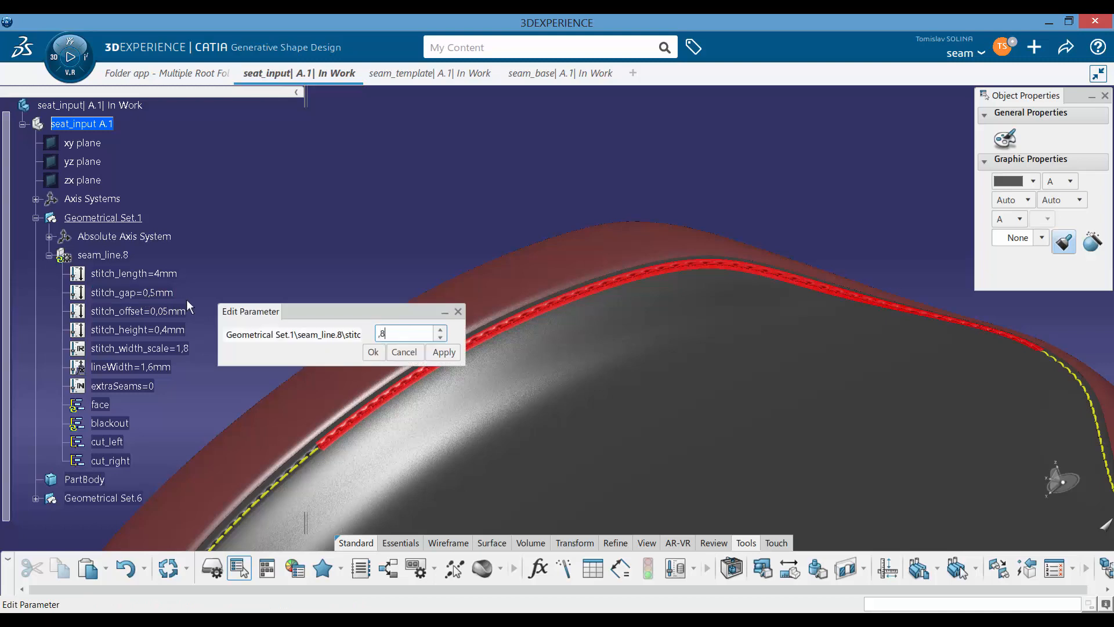
{"action": "type", "text": ",8"}
{"action": "left_click", "coordinate": [373, 352]}
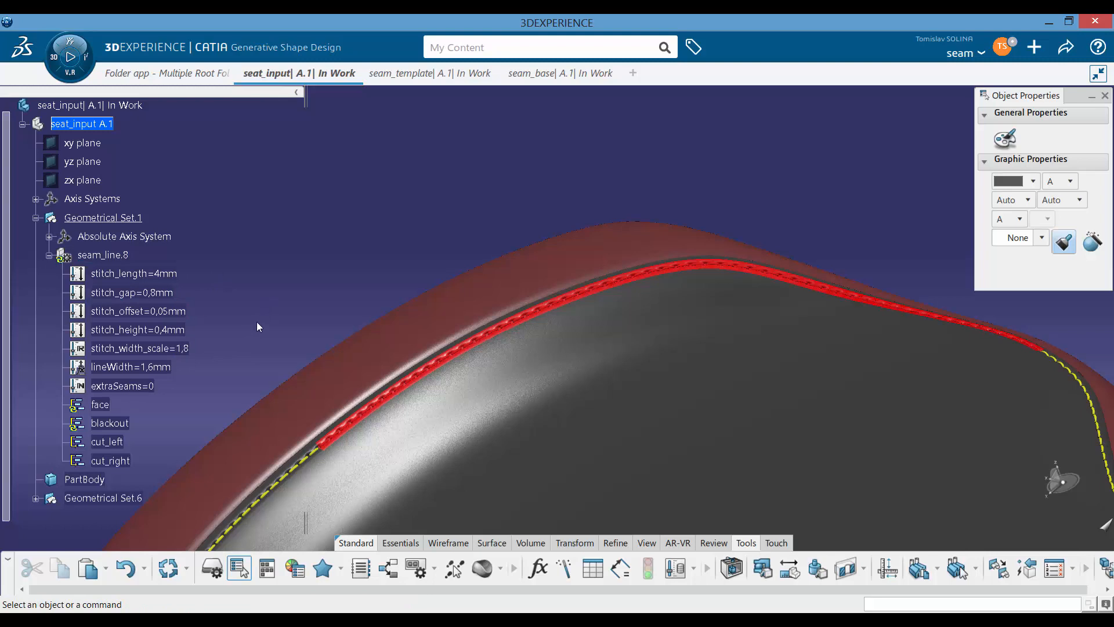
{"action": "key", "text": "ctrl+u"}
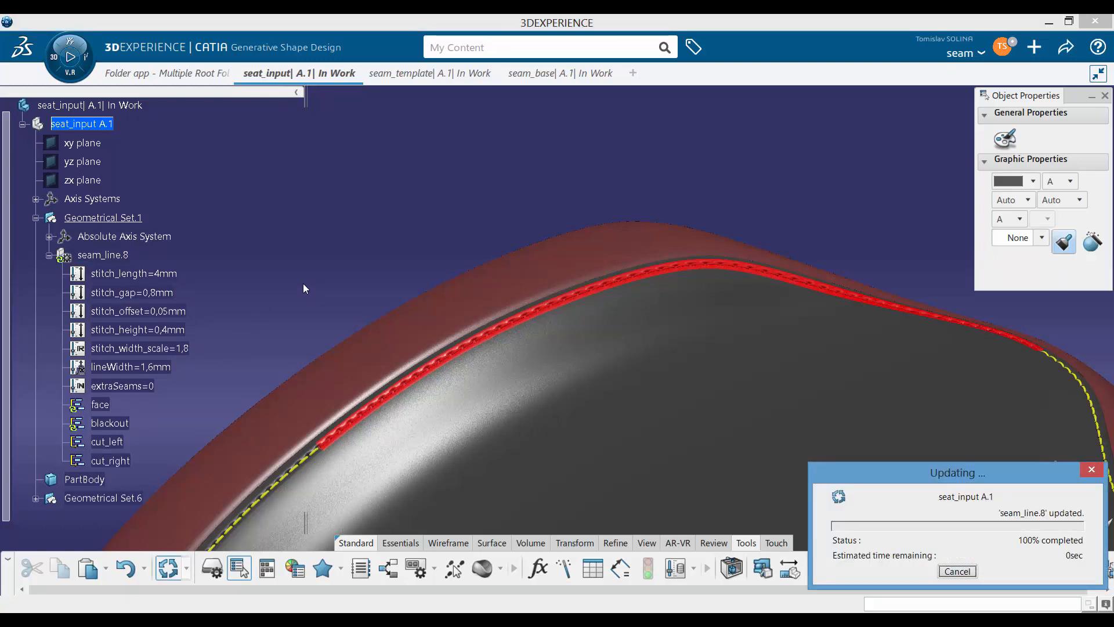
{"action": "middle_click_drag", "start_coordinate": [503, 301], "coordinate": [350, 301]}
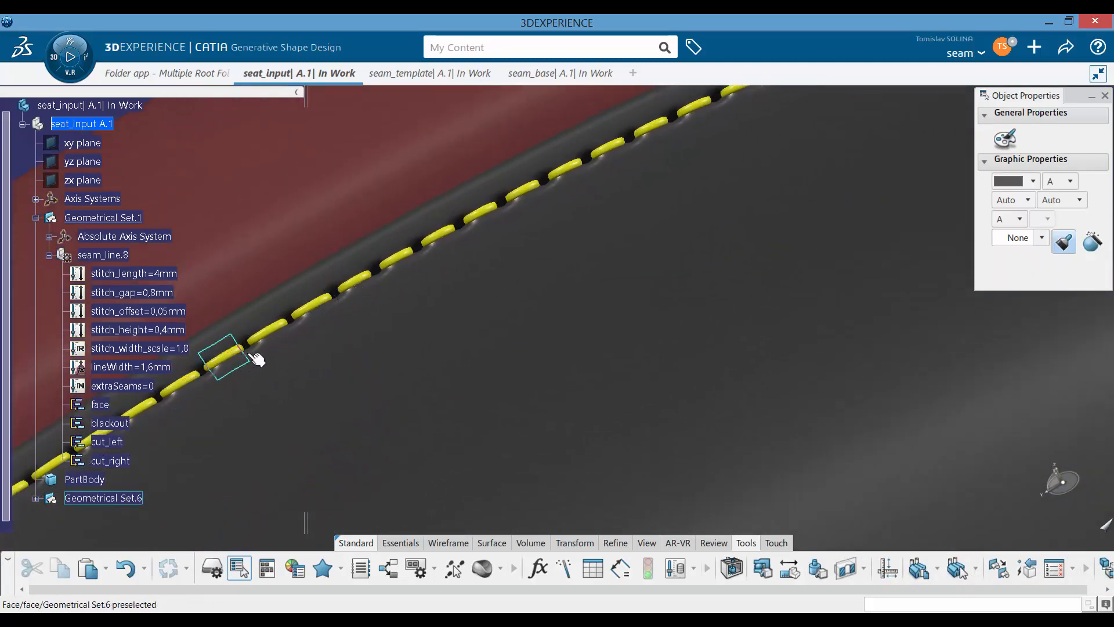
{"action": "middle_click_drag", "start_coordinate": [252, 358], "coordinate": [314, 322]}
{"action": "middle_click_drag", "start_coordinate": [614, 216], "coordinate": [495, 328]}
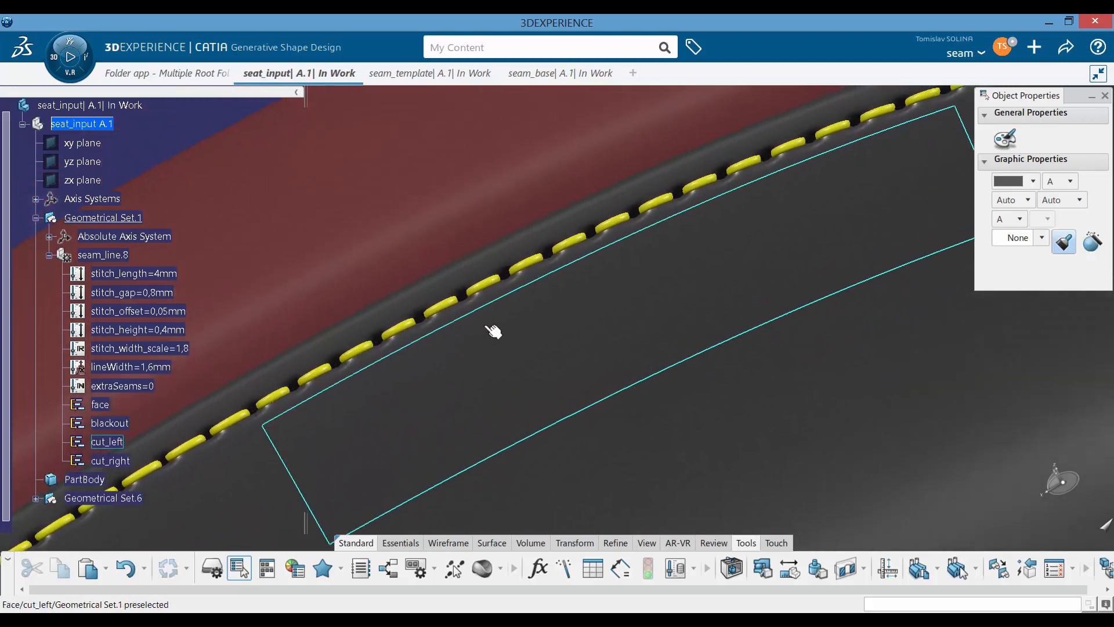
{"action": "middle_click_drag", "start_coordinate": [650, 217], "coordinate": [447, 254]}
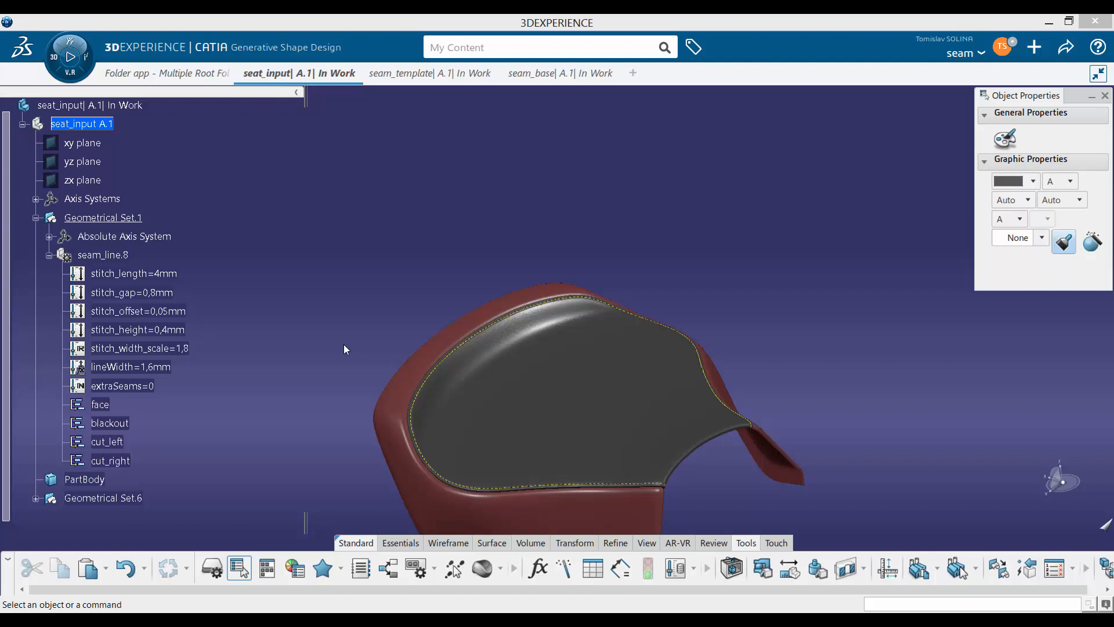
{"action": "left_click", "coordinate": [67, 75]}
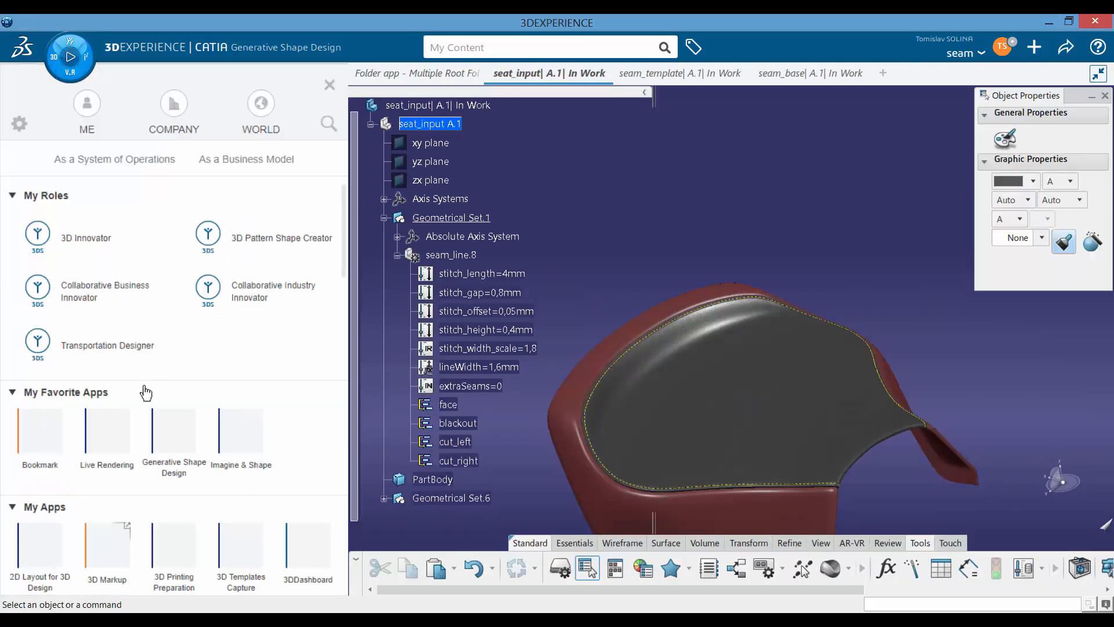
{"action": "scroll", "coordinate": [218, 407], "scroll_direction": "down", "scroll_amount": 10}
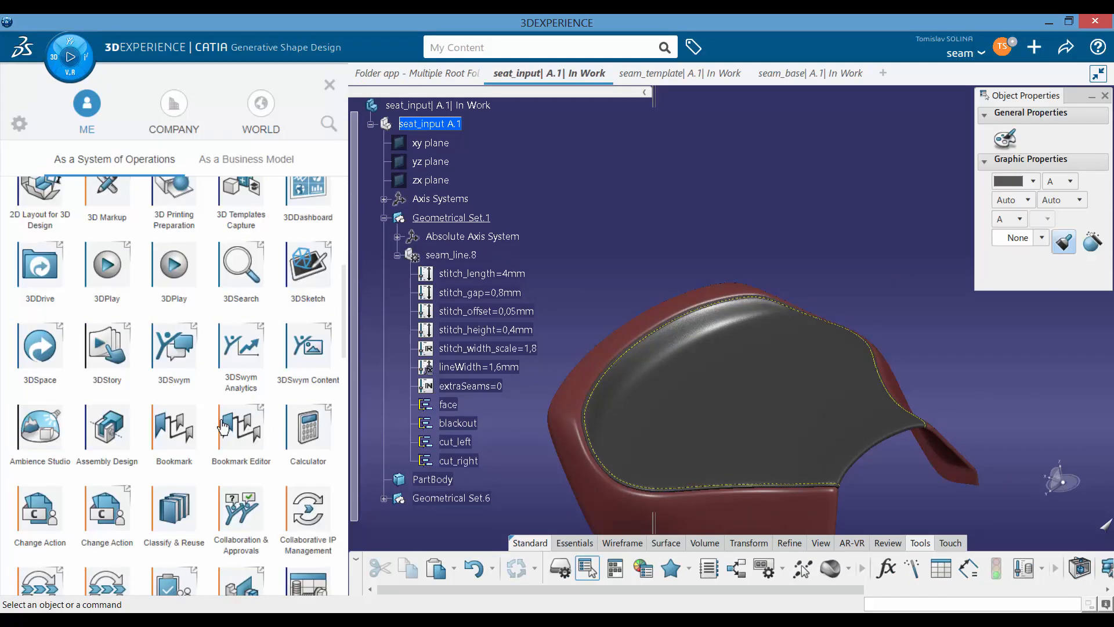
{"action": "scroll", "coordinate": [213, 431], "scroll_direction": "down", "scroll_amount": 5}
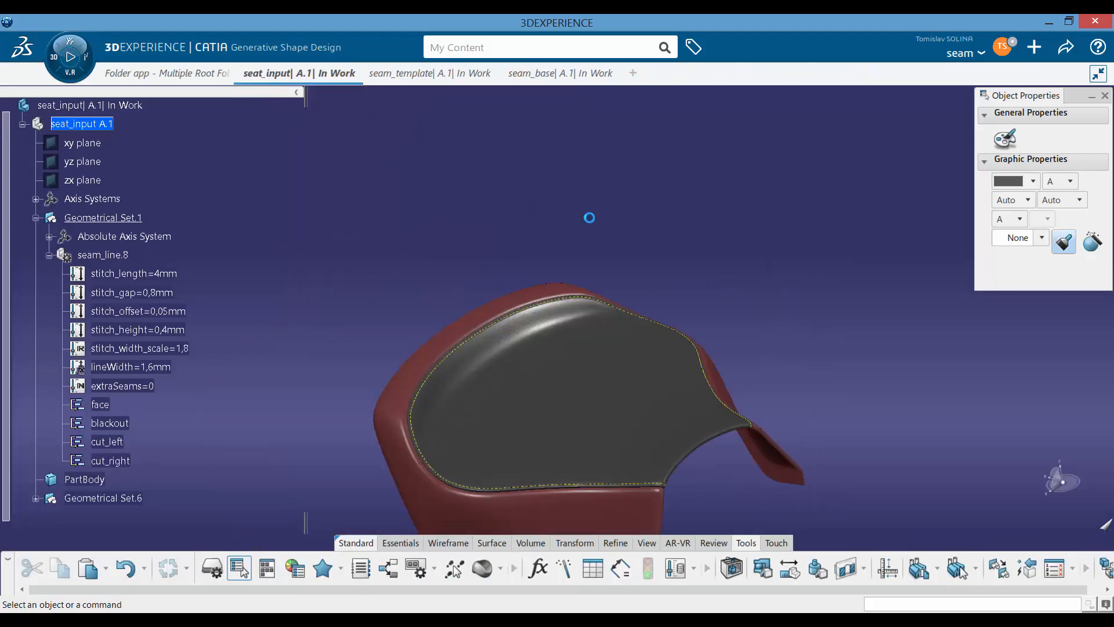
Step: Display the seat in Shading with Edges and examine the surface layout around the stitches and across the seat
{"action": "middle_click_drag", "start_coordinate": [566, 461], "coordinate": [472, 305]}
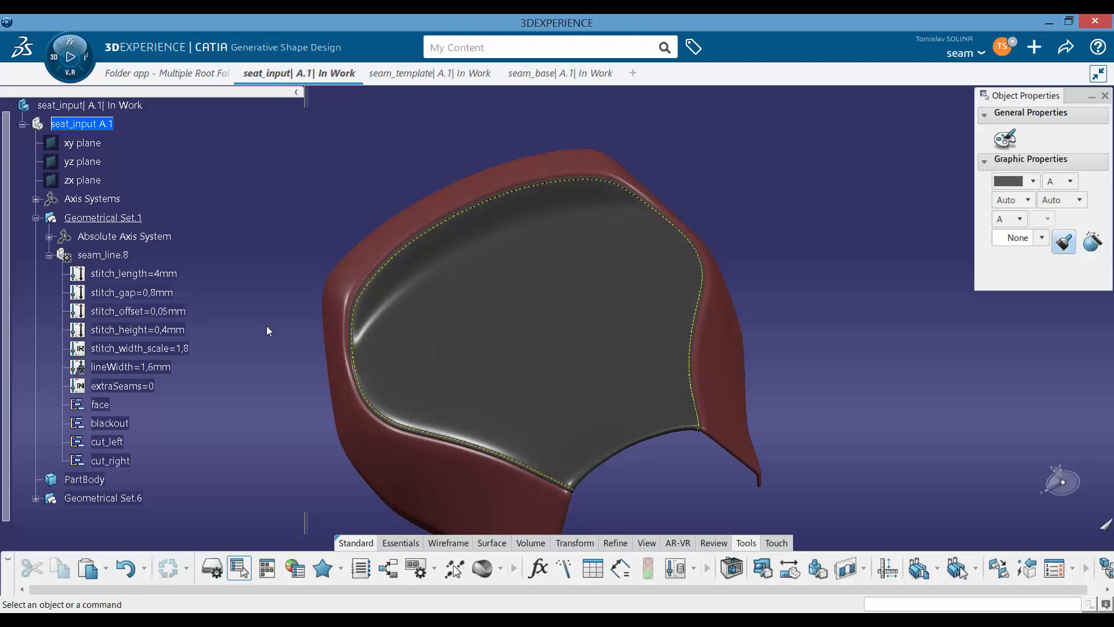
{"action": "middle_click_drag", "start_coordinate": [428, 331], "coordinate": [540, 340]}
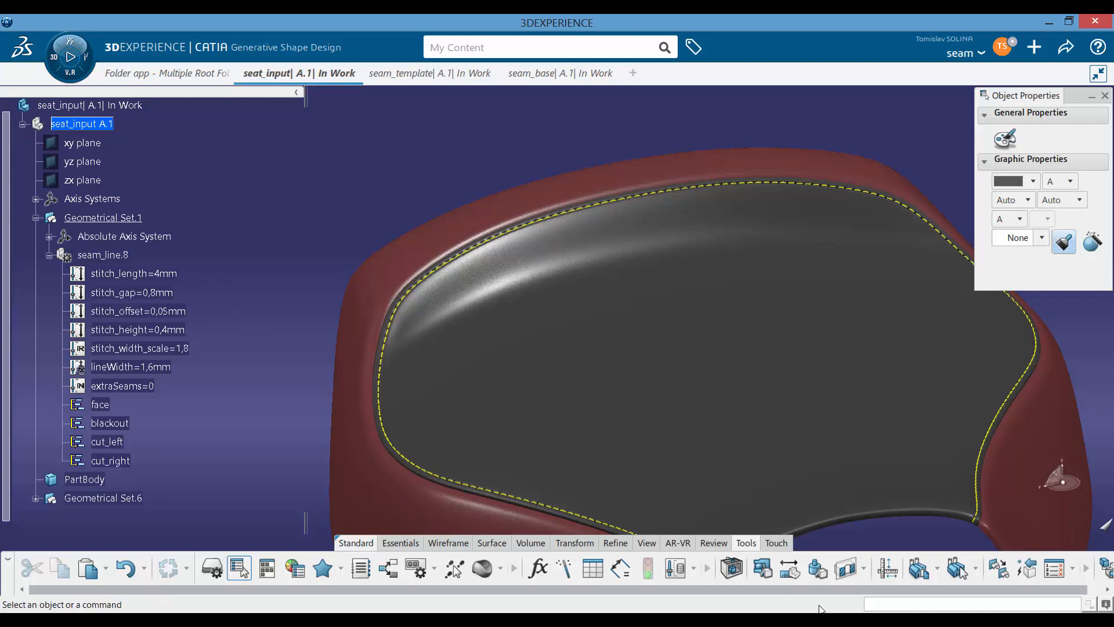
{"action": "left_click", "coordinate": [649, 546]}
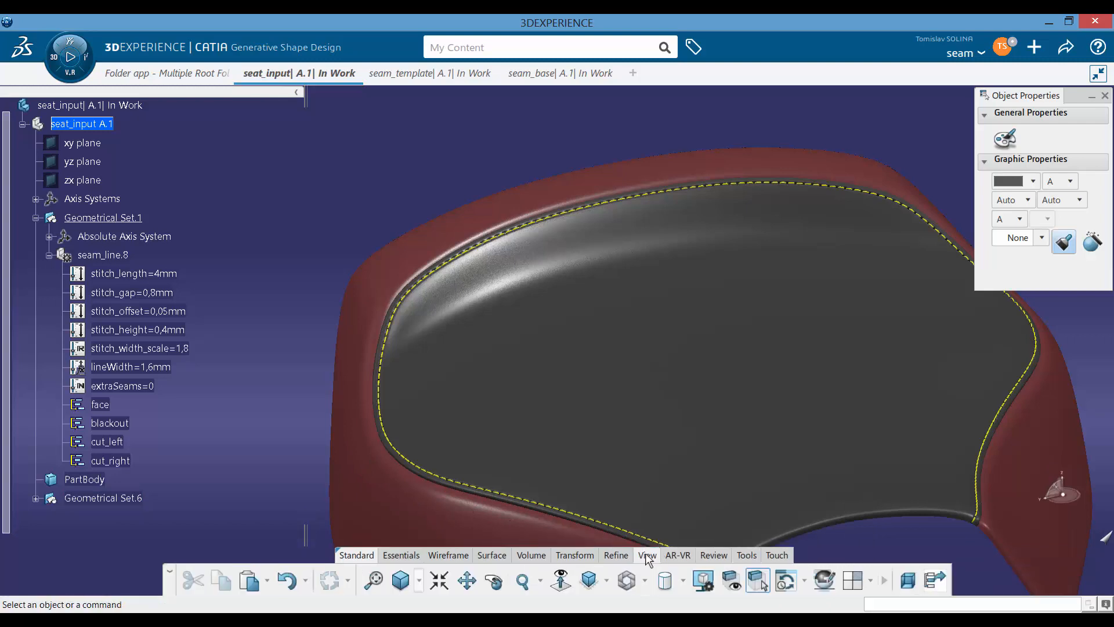
{"action": "left_click", "coordinate": [682, 578]}
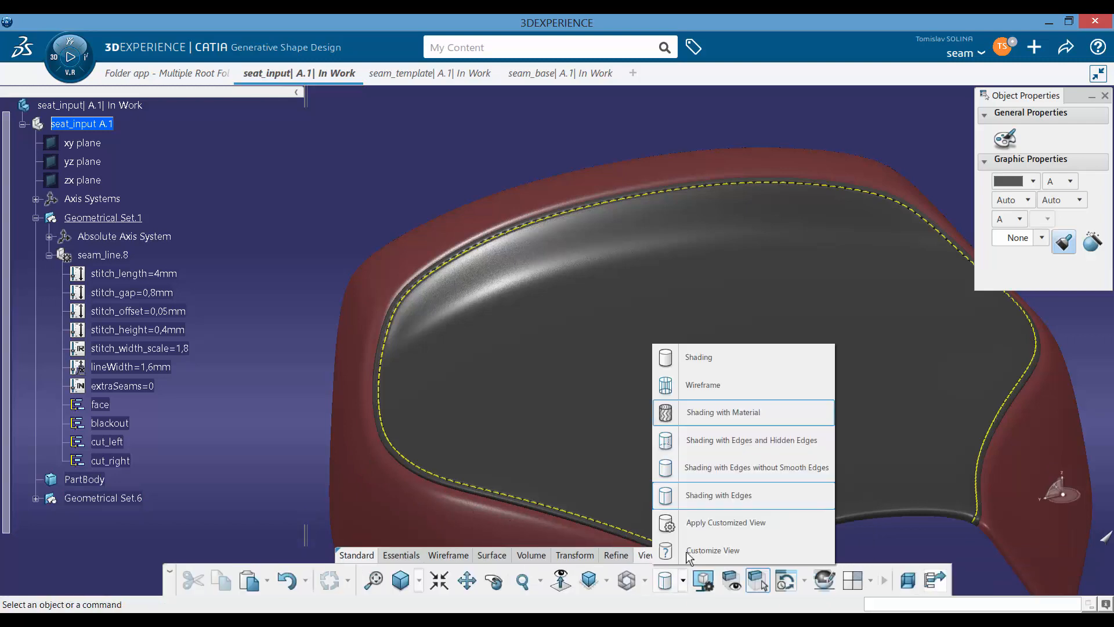
{"action": "left_click", "coordinate": [713, 504]}
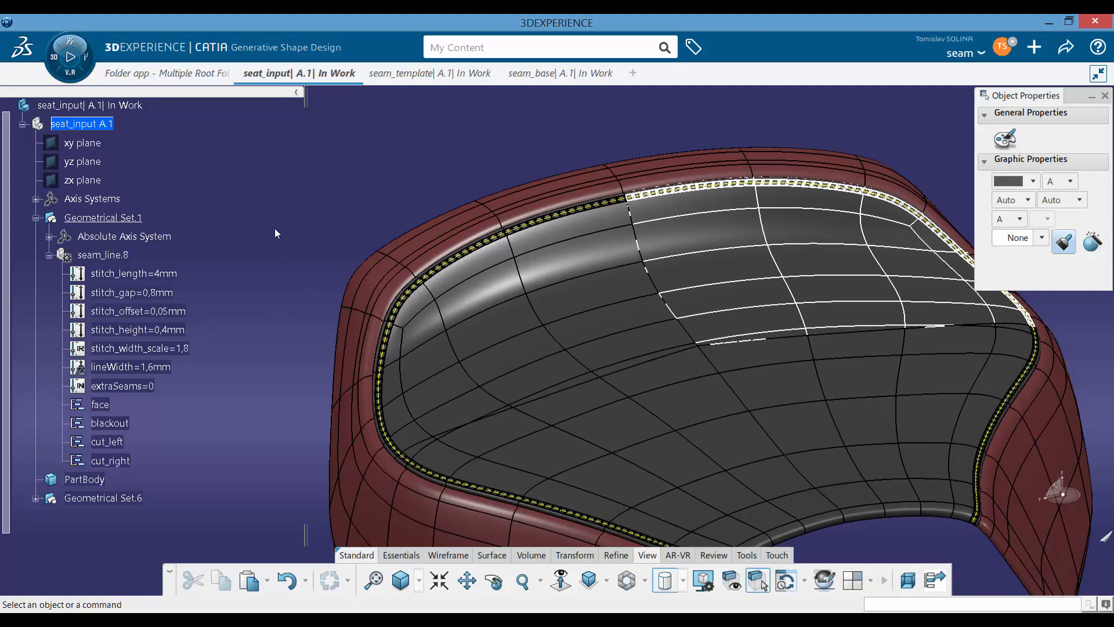
{"action": "middle_click_drag", "start_coordinate": [545, 271], "coordinate": [510, 355]}
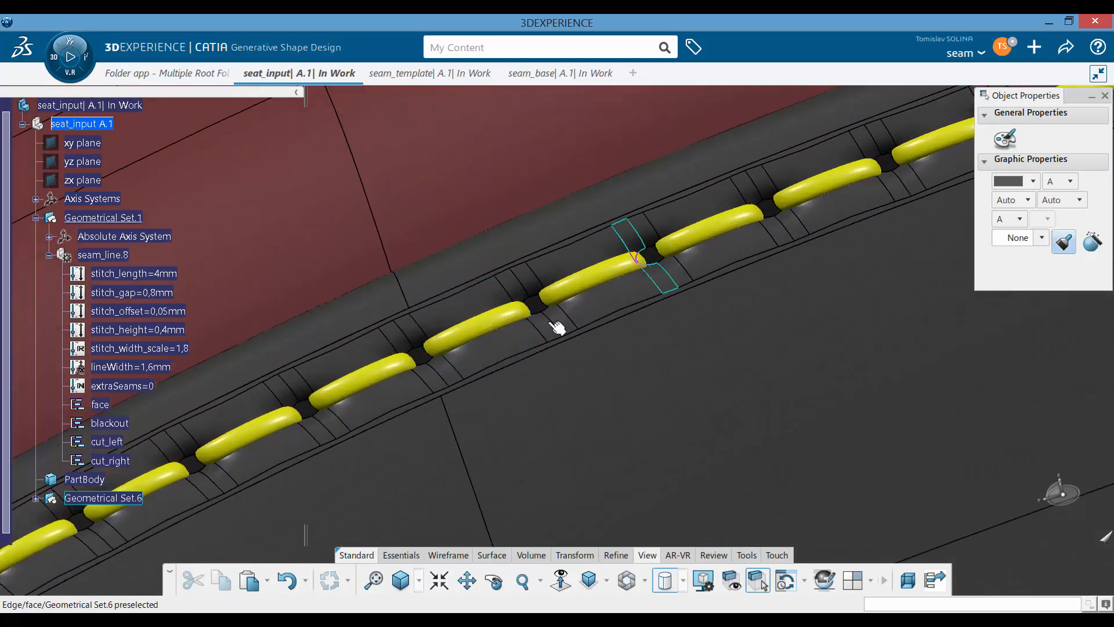
{"action": "middle_click_drag", "start_coordinate": [520, 363], "coordinate": [486, 493]}
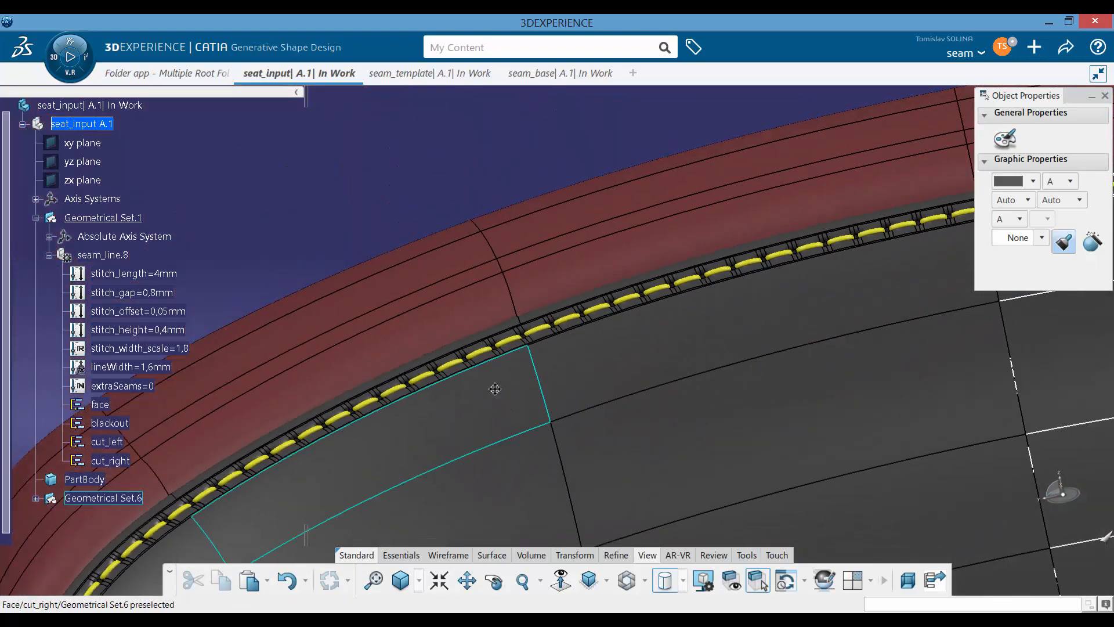
{"action": "middle_click_drag", "start_coordinate": [493, 387], "coordinate": [585, 227]}
{"action": "middle_click_drag", "start_coordinate": [215, 508], "coordinate": [494, 342]}
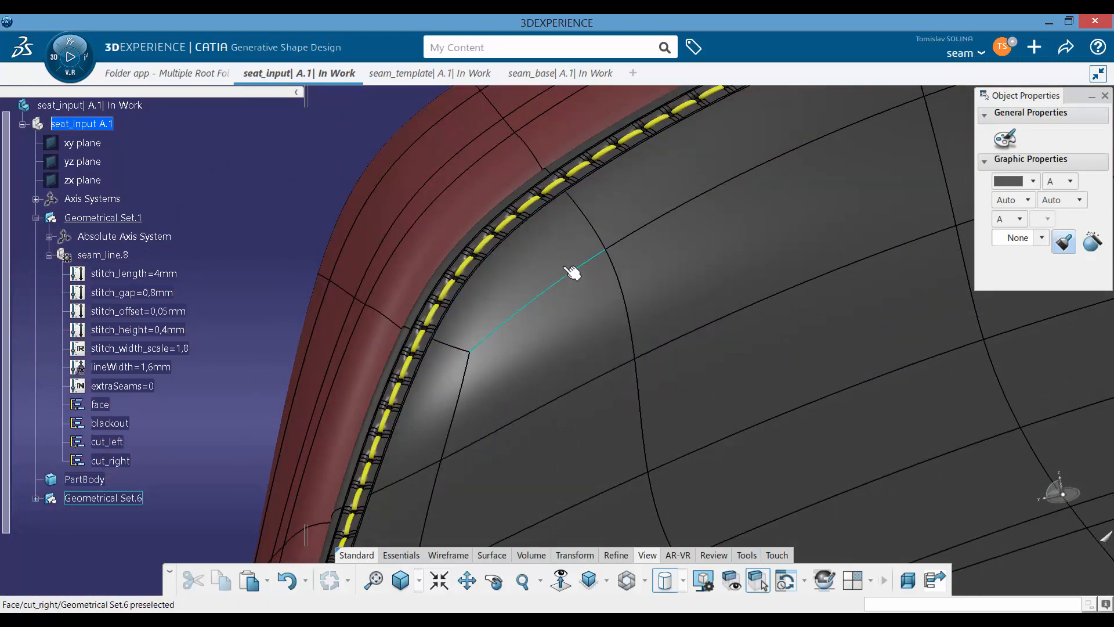
{"action": "middle_click_drag", "start_coordinate": [551, 296], "coordinate": [517, 336]}
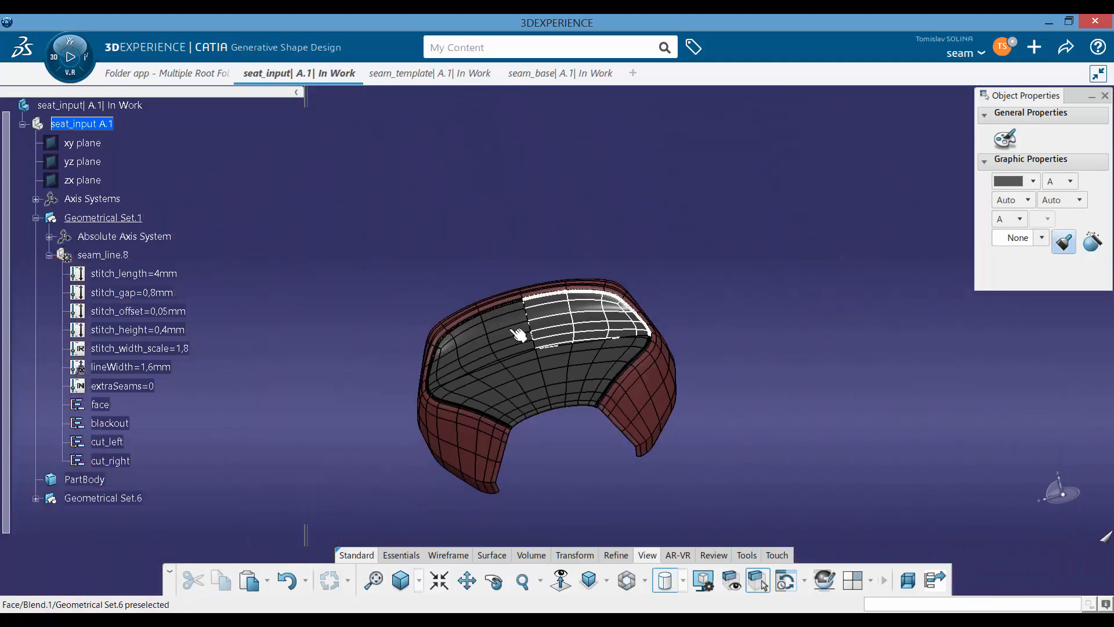
{"action": "middle_click_drag", "start_coordinate": [486, 373], "coordinate": [511, 388]}
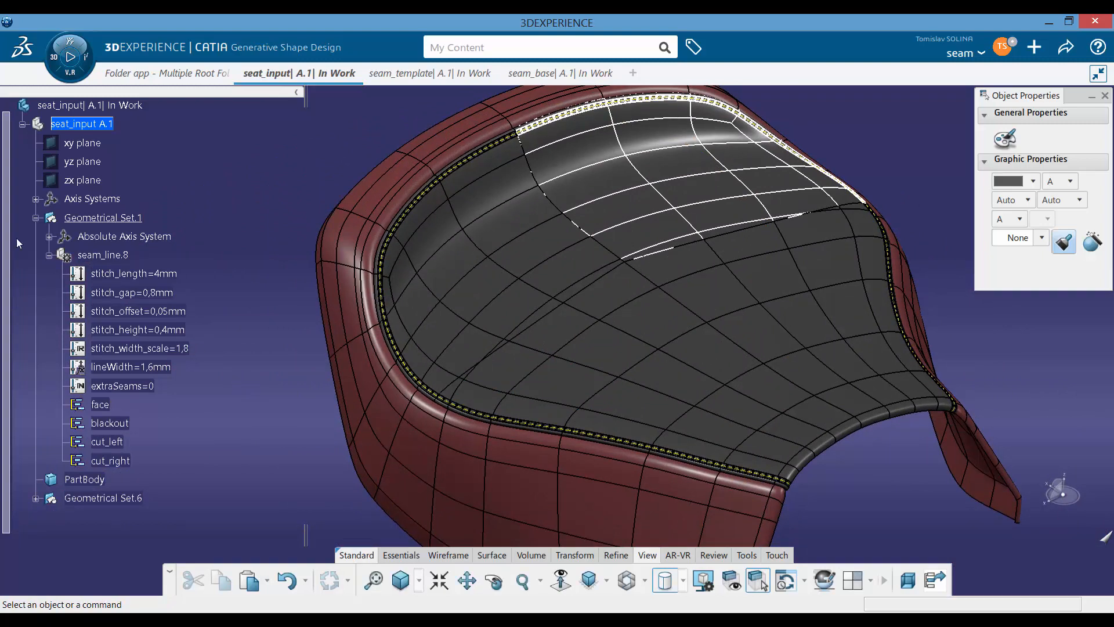
Step: Display the seat in Shading with Edges without Smooth Edges and examine its face boundaries
{"action": "left_click", "coordinate": [683, 581]}
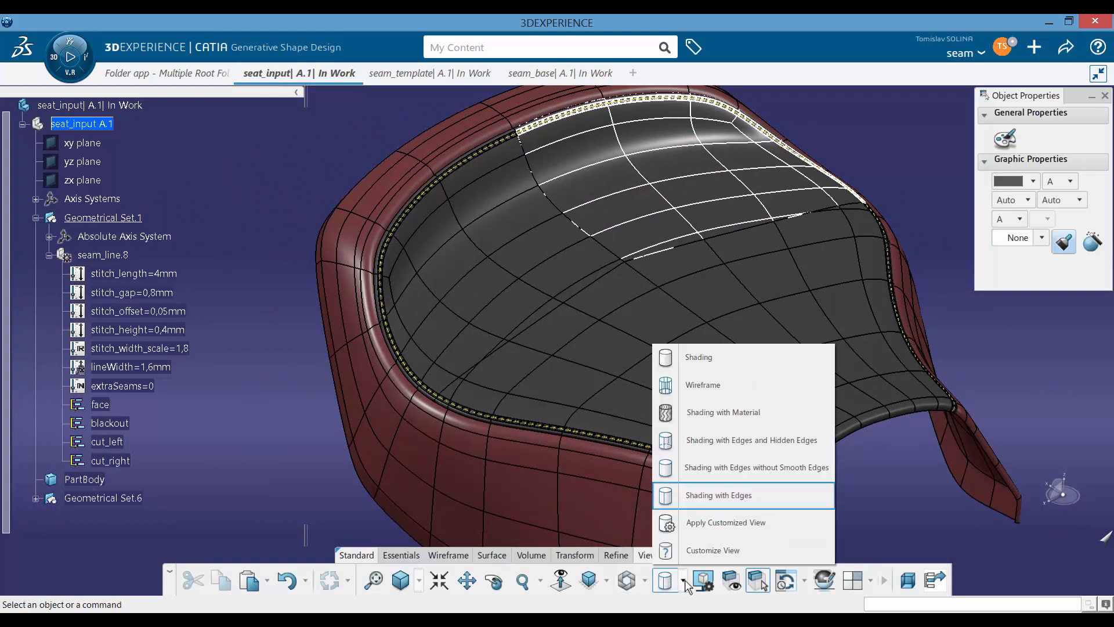
{"action": "left_click", "coordinate": [751, 472]}
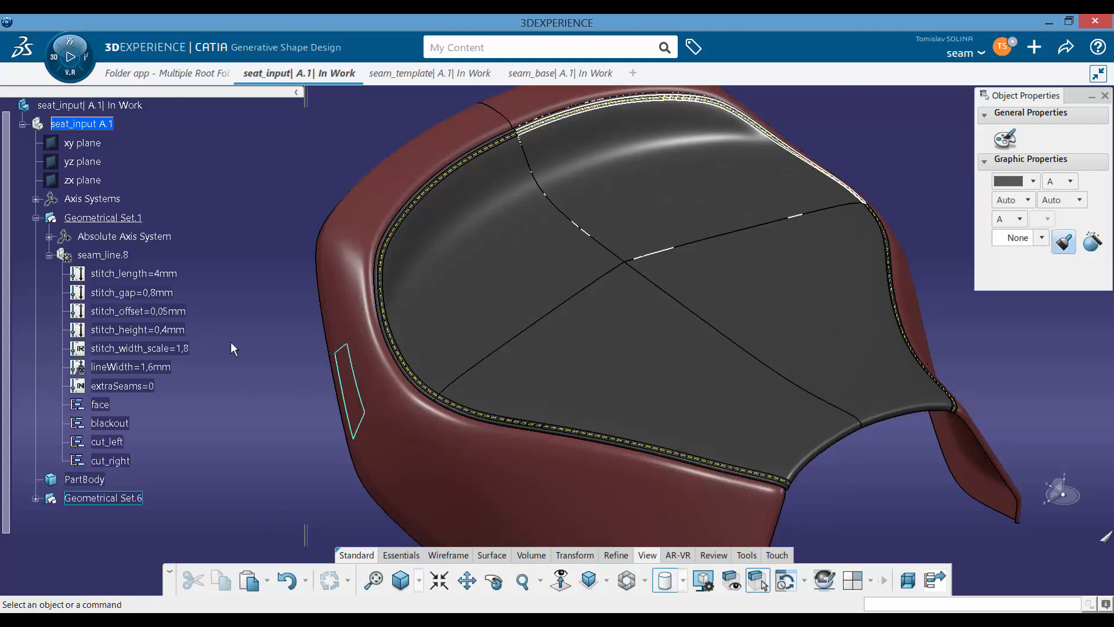
{"action": "middle_click_drag", "start_coordinate": [668, 522], "coordinate": [670, 557]}
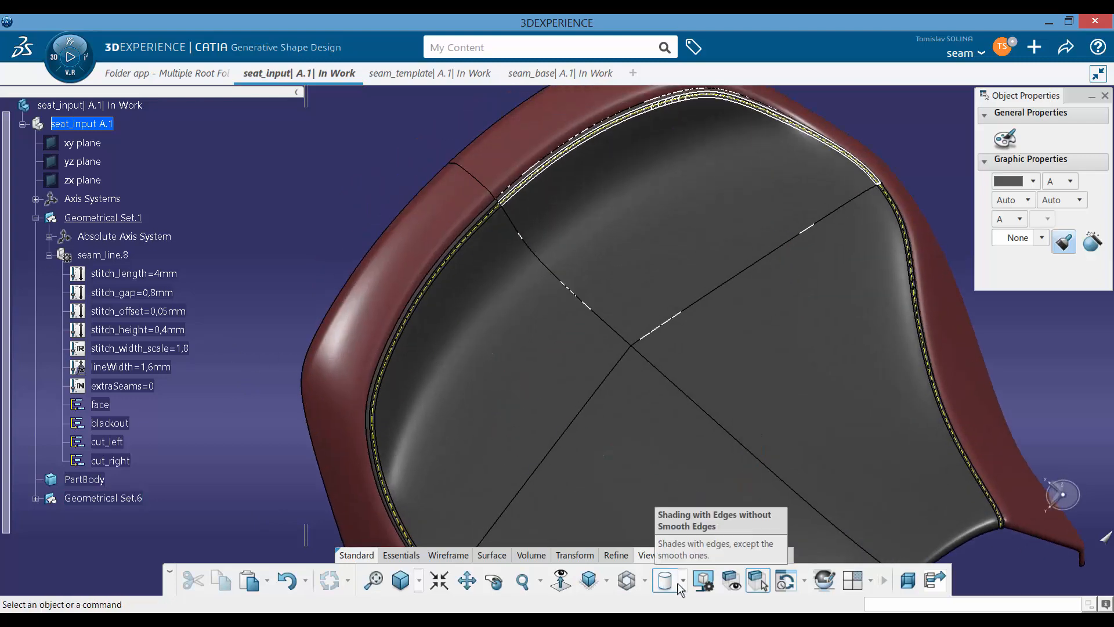
Step: Set the display to plain Shading and examine the finished seam around the whole seat
{"action": "left_click", "coordinate": [683, 581]}
{"action": "left_click", "coordinate": [680, 357]}
{"action": "middle_click_drag", "start_coordinate": [468, 343], "coordinate": [523, 363]}
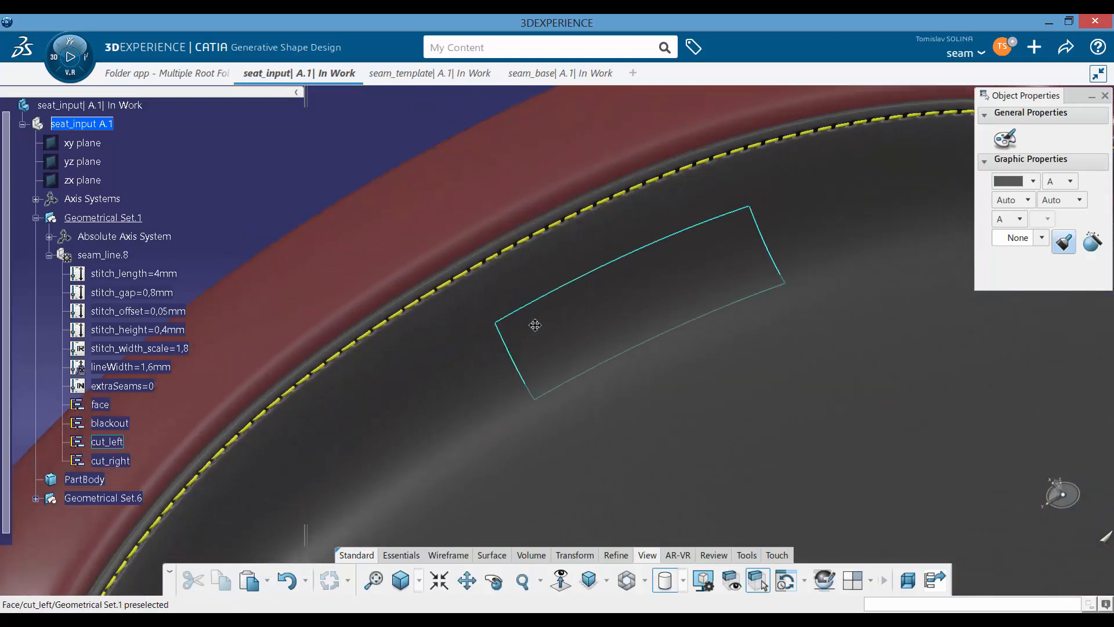
{"action": "middle_click_drag", "start_coordinate": [535, 325], "coordinate": [658, 372]}
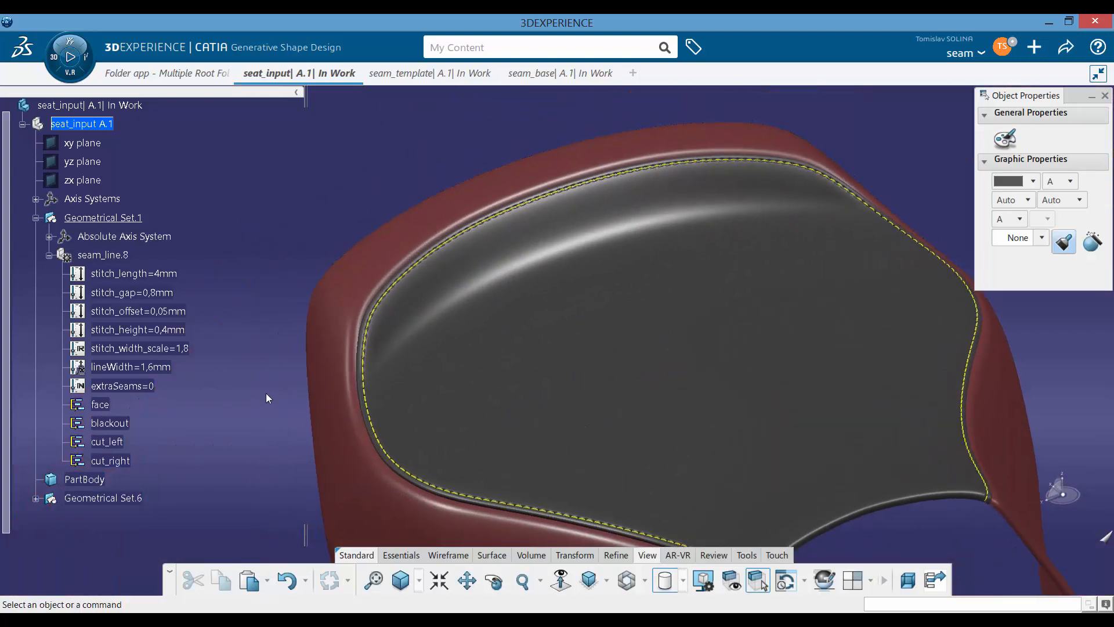
{"action": "middle_click_drag", "start_coordinate": [498, 383], "coordinate": [560, 329]}
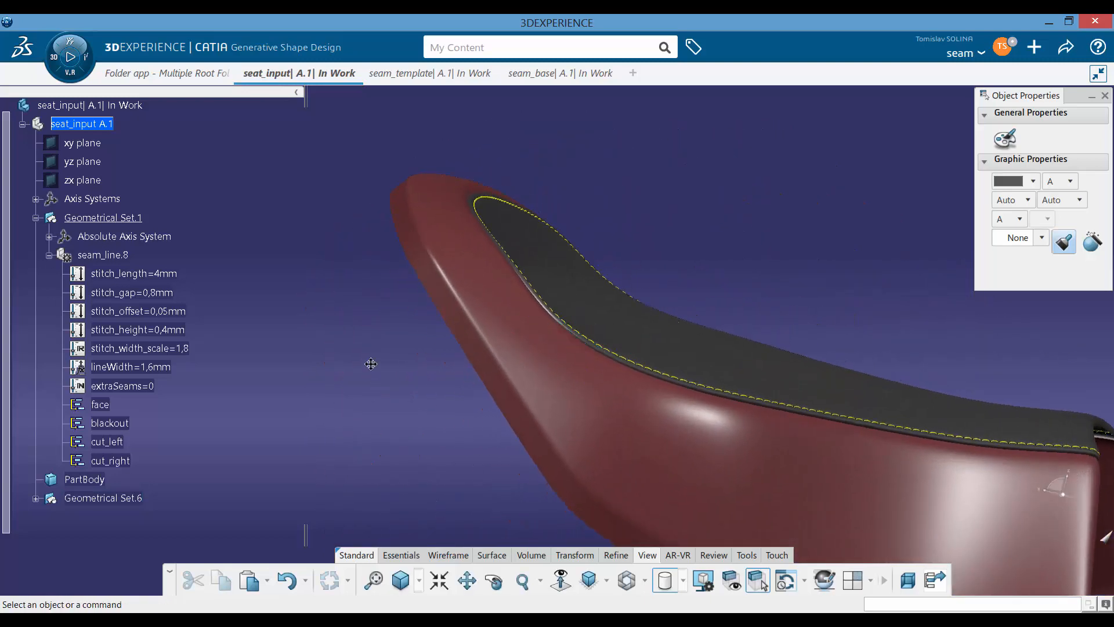
{"action": "middle_click_drag", "start_coordinate": [368, 366], "coordinate": [325, 386]}
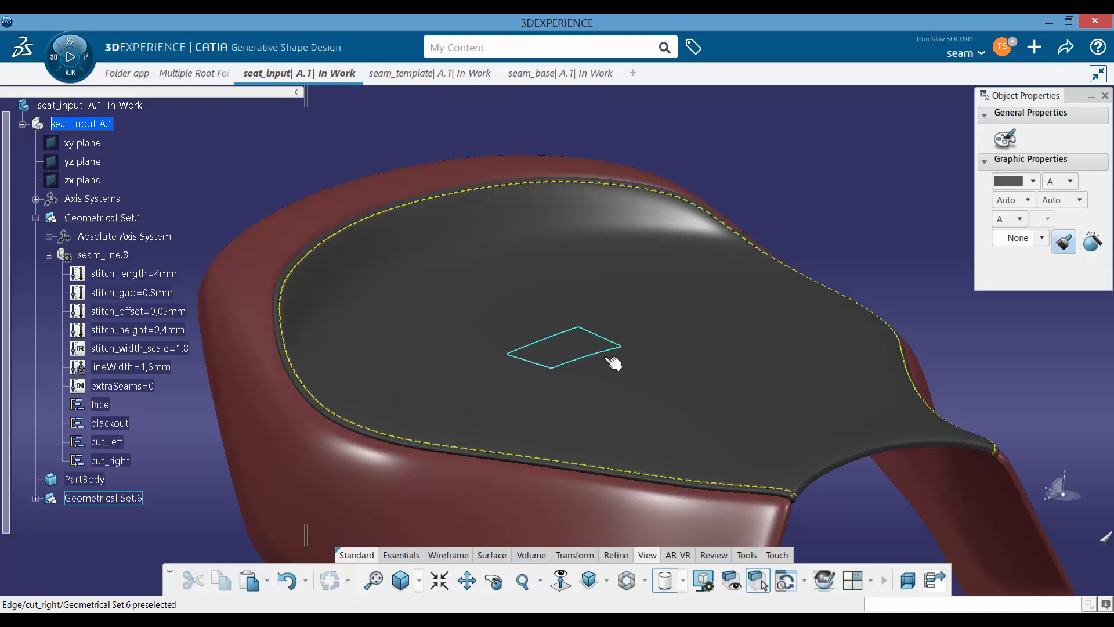
{"action": "middle_click_drag", "start_coordinate": [662, 353], "coordinate": [501, 376]}
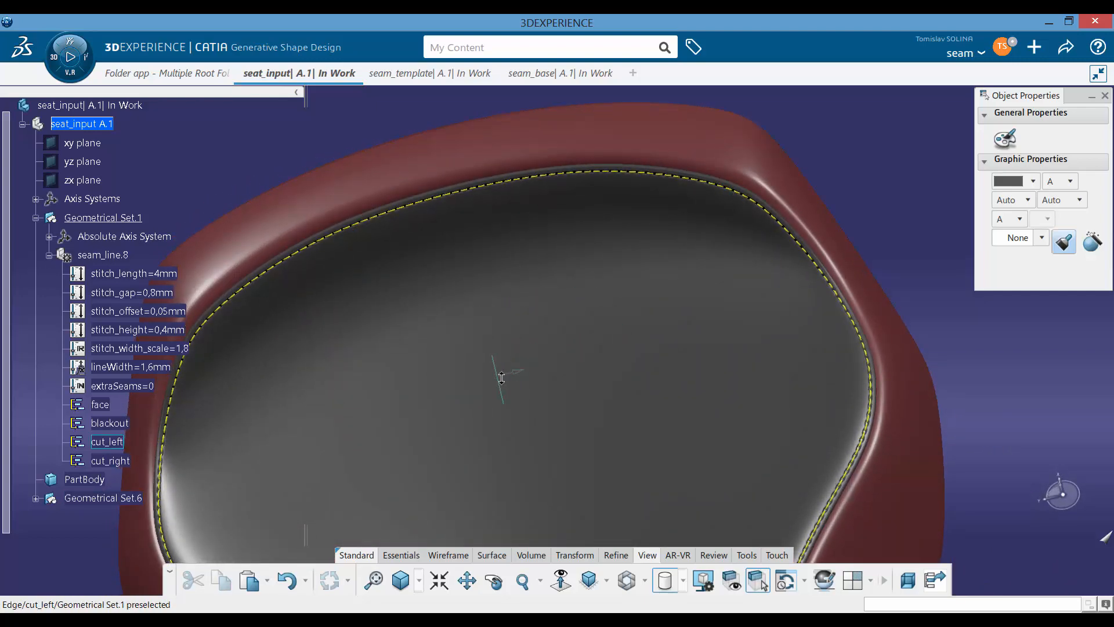